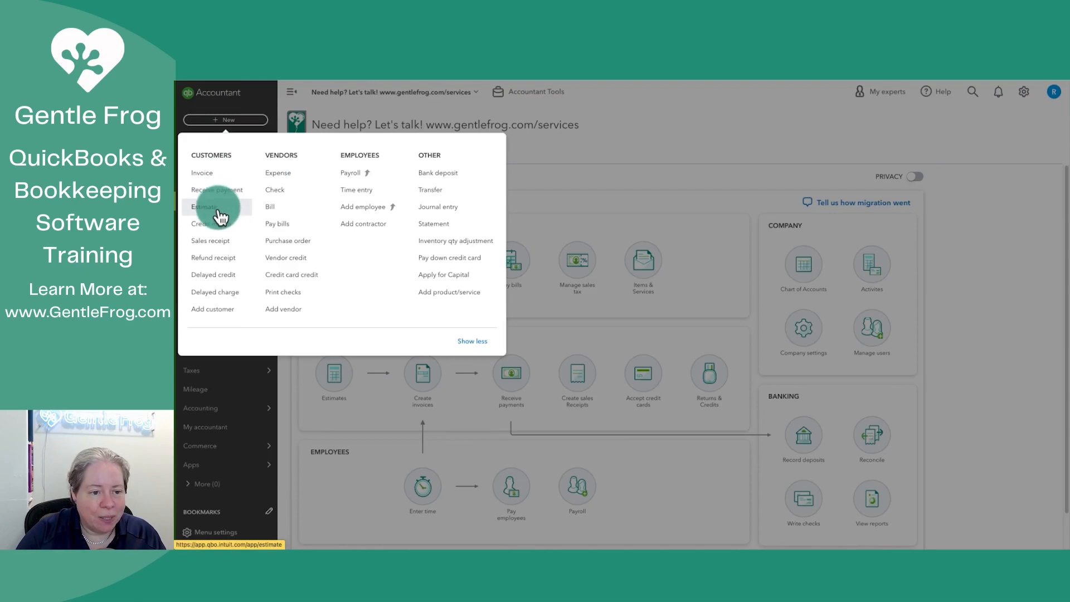
Step: Start a new estimate and choose the existing individual customer by name
key("Escape")
mouse_move(220, 216)
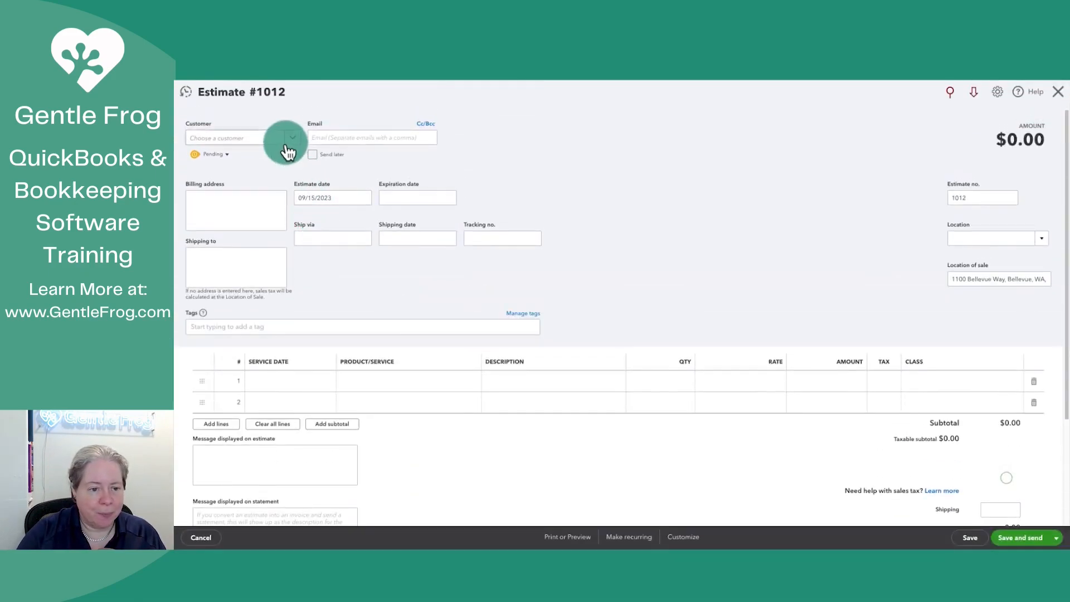
left_click(278, 138)
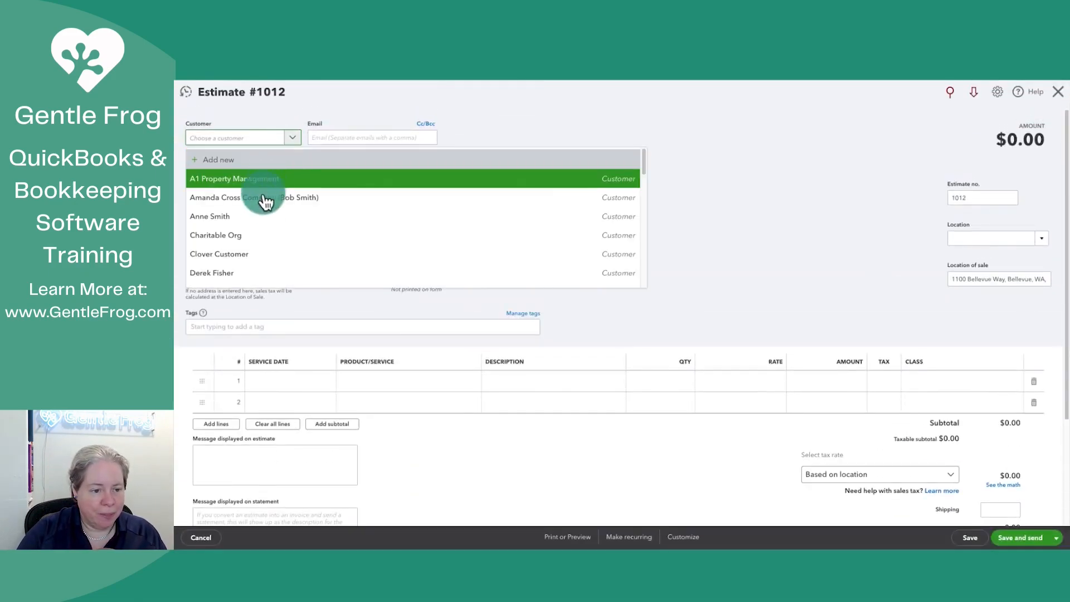
left_click(255, 216)
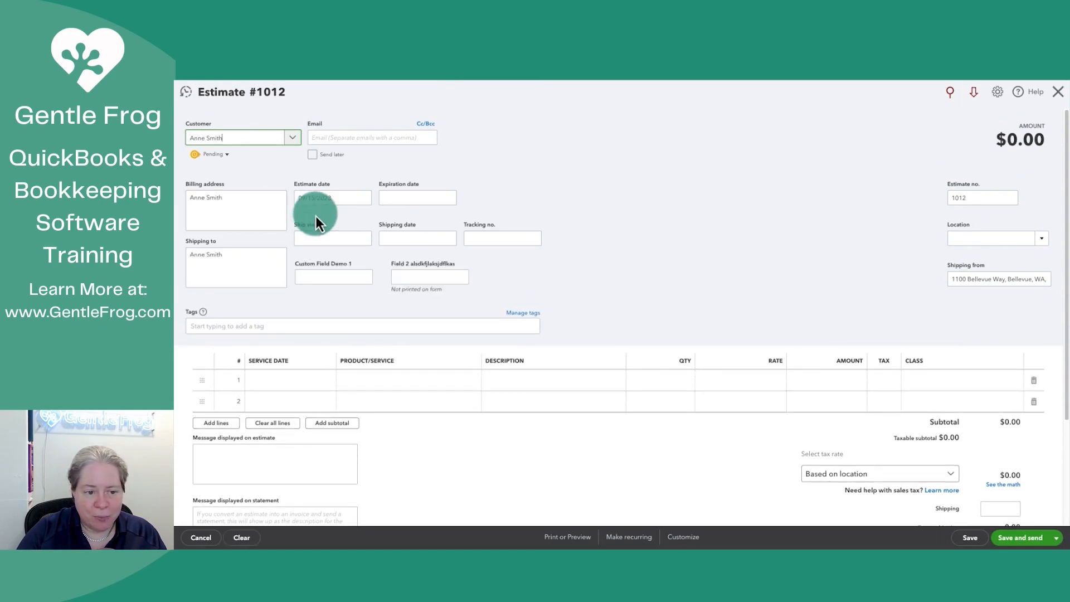
Step: Add a Bookkeeping line at a rate of 10,000 to the estimate, and save and close it
left_click(370, 384)
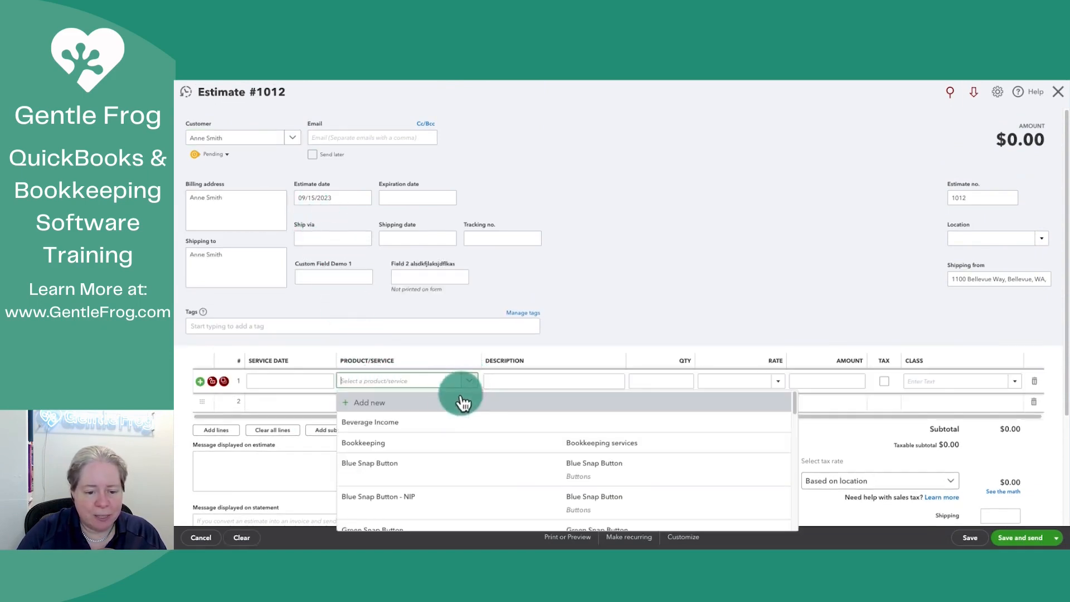
left_click(412, 445)
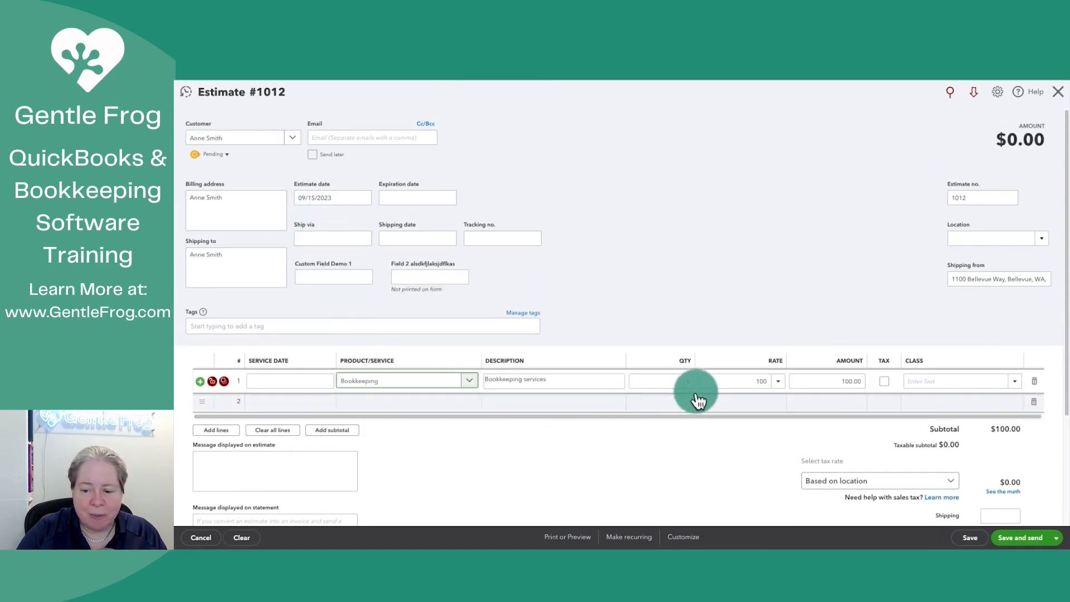
left_click(714, 384)
type("10000")
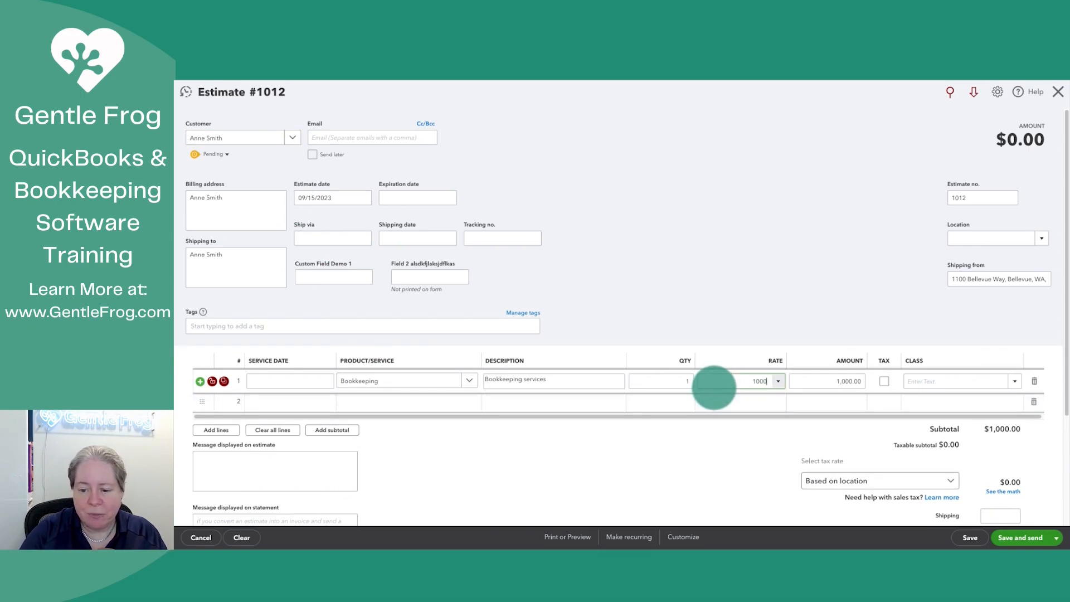
key("Tab")
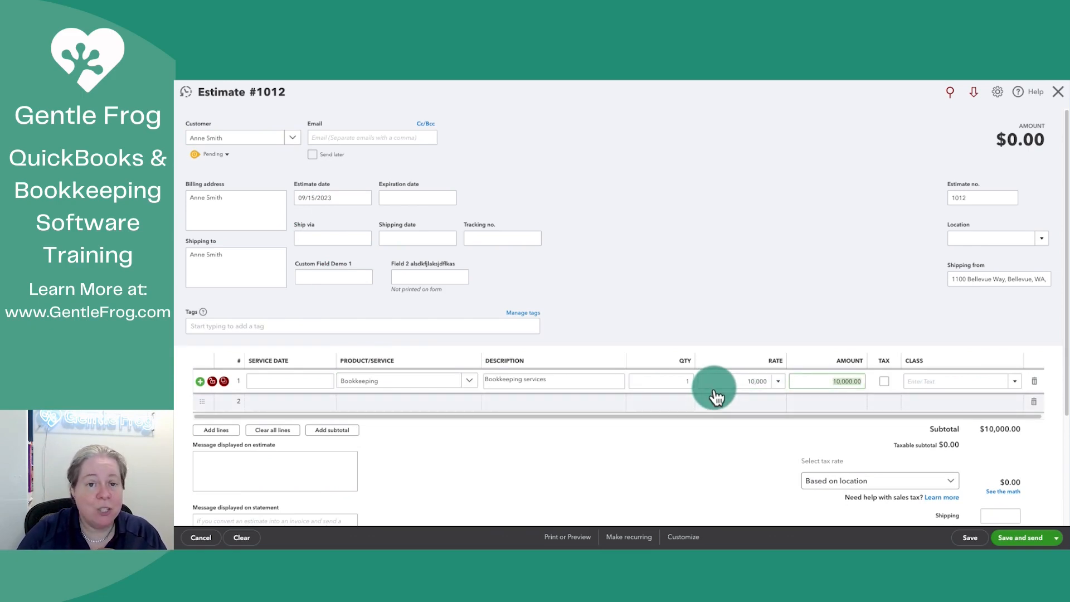
scroll(715, 393, "down", 1)
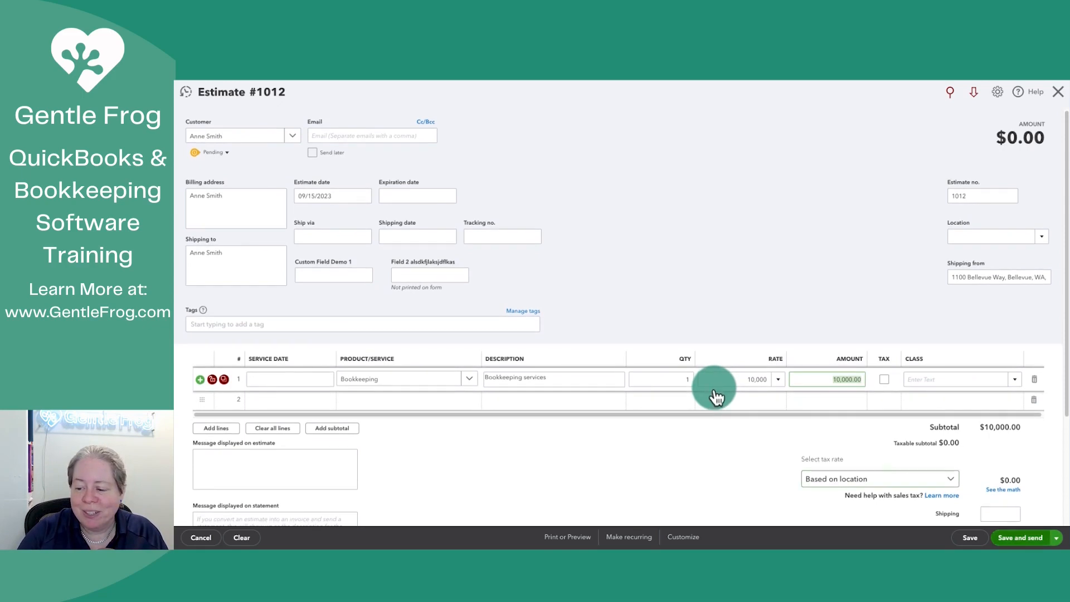
left_click(1055, 538)
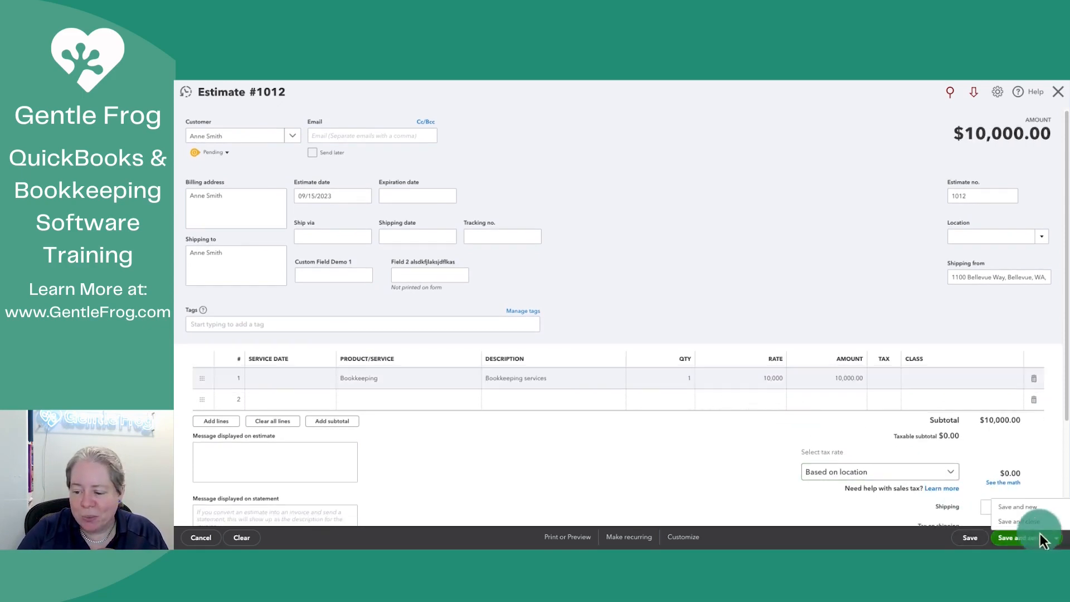
left_click(1013, 522)
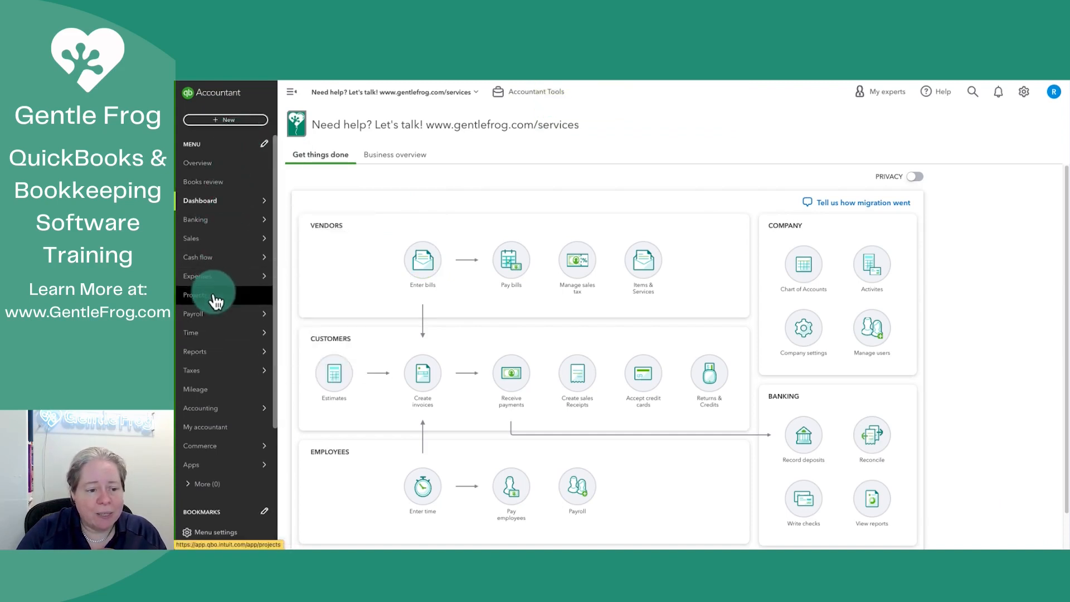
Step: Find the customer's record in the sales customer list and open the pending $10,000 estimate for editing
mouse_move(218, 239)
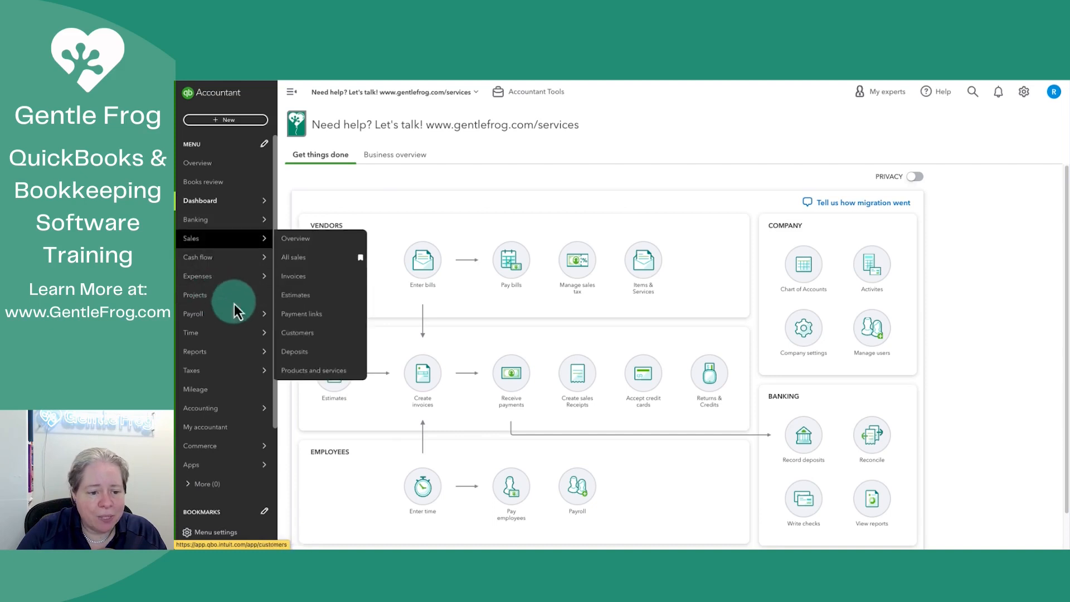
left_click(299, 337)
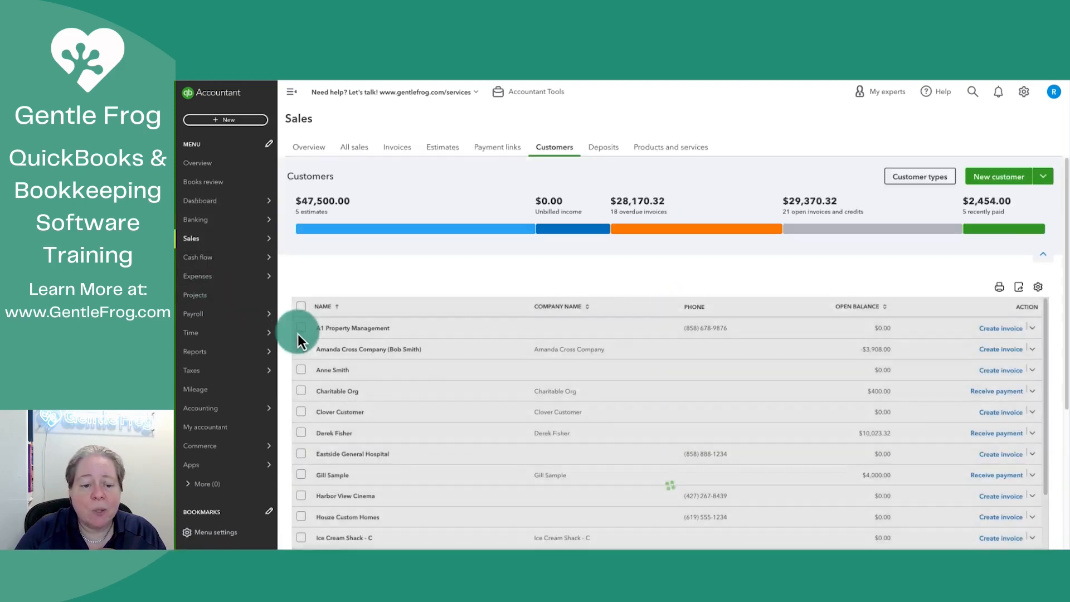
left_click(334, 398)
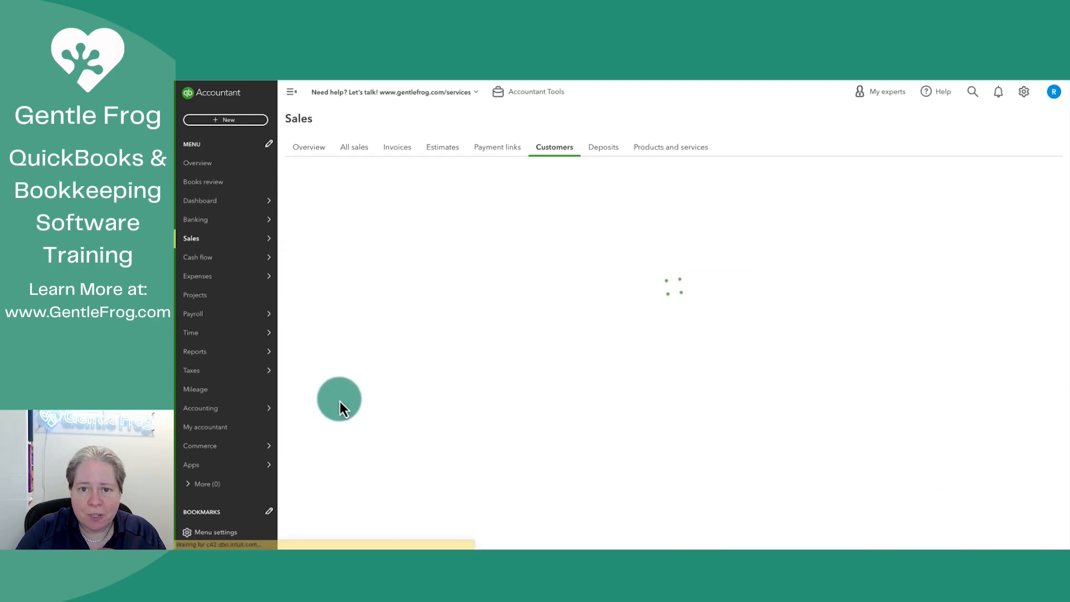
left_click(554, 385)
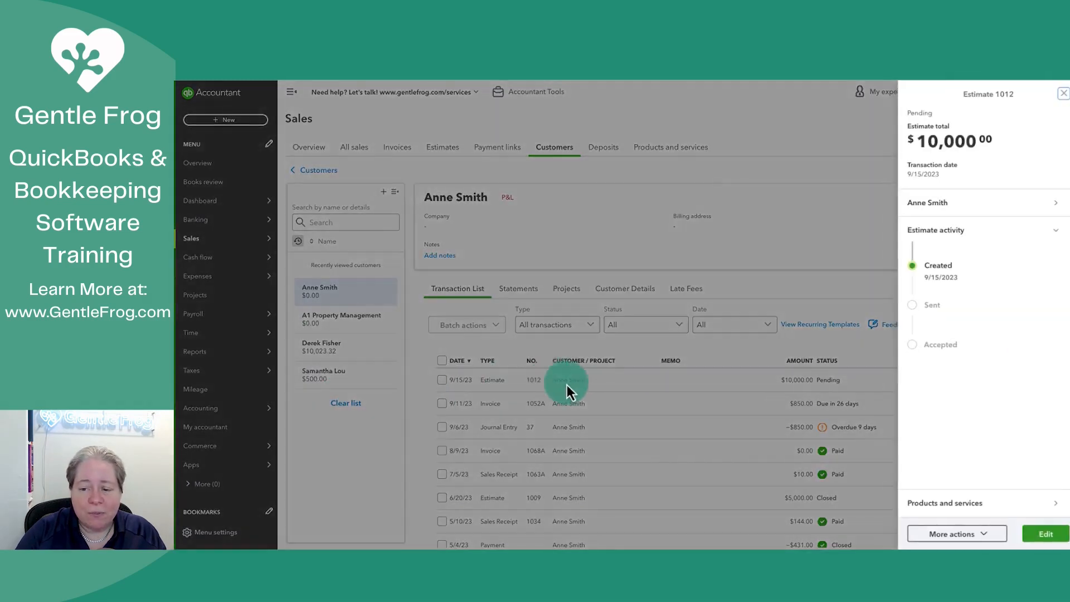
left_click(1044, 536)
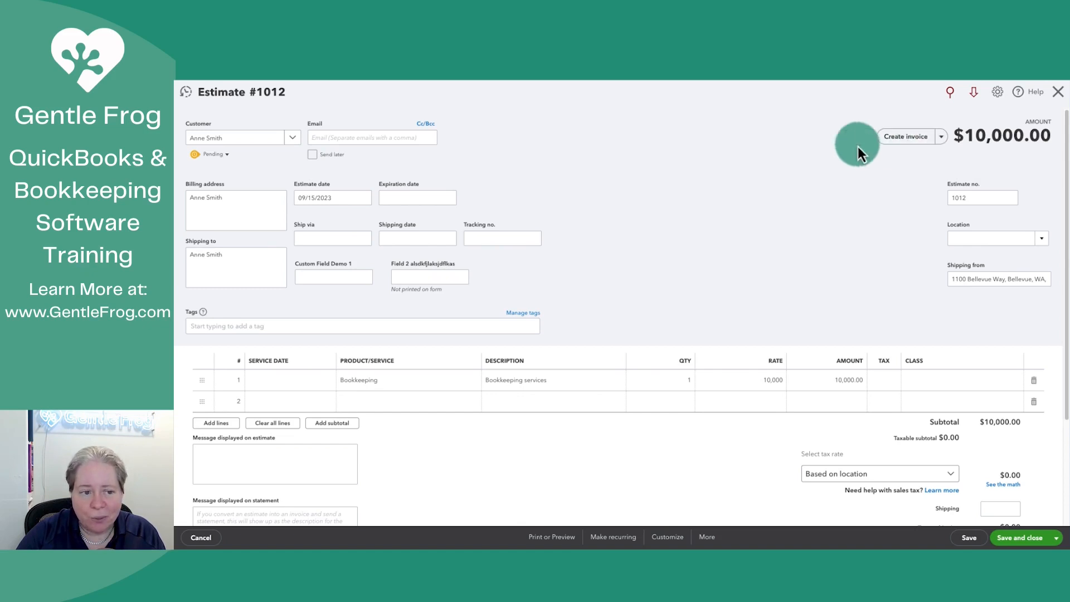
Step: Check the estimate's status setting without changing it
left_click(222, 158)
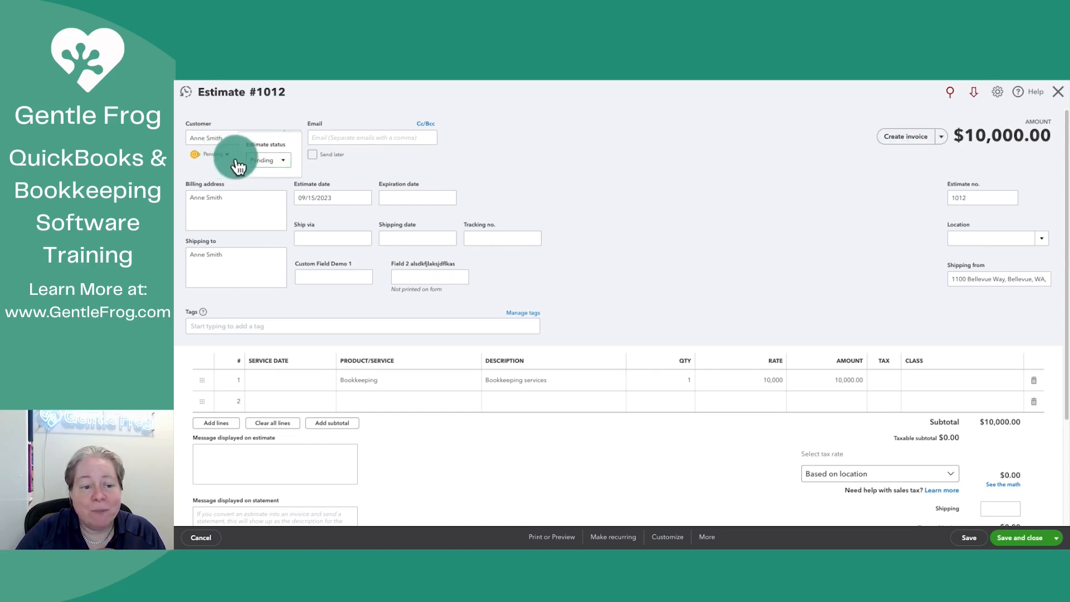
left_click(273, 161)
left_click(728, 155)
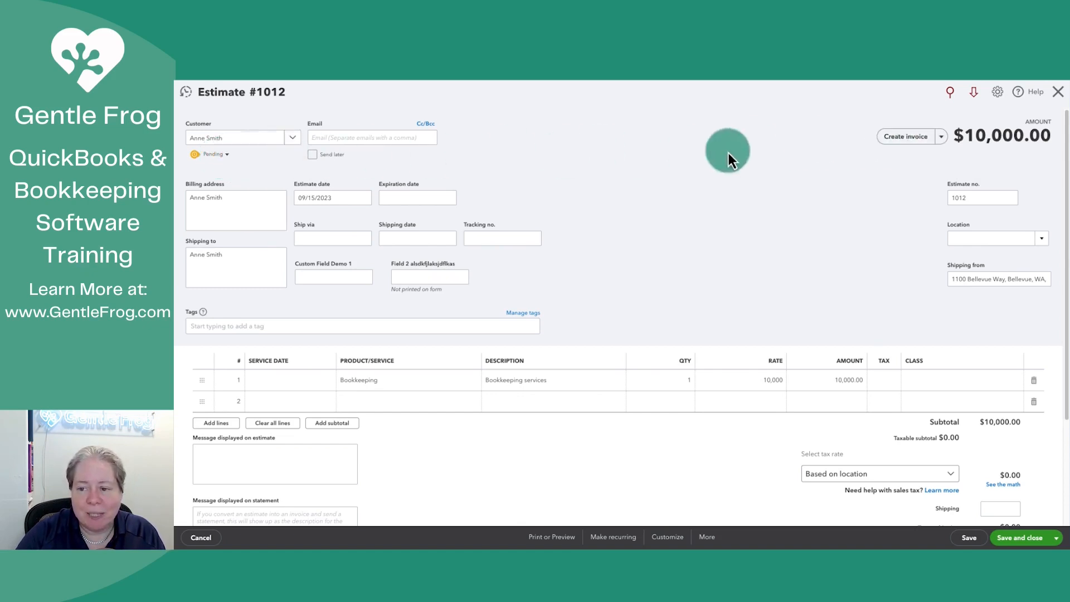
Step: Create an invoice from the estimate for 12% of each line and save it
left_click(894, 140)
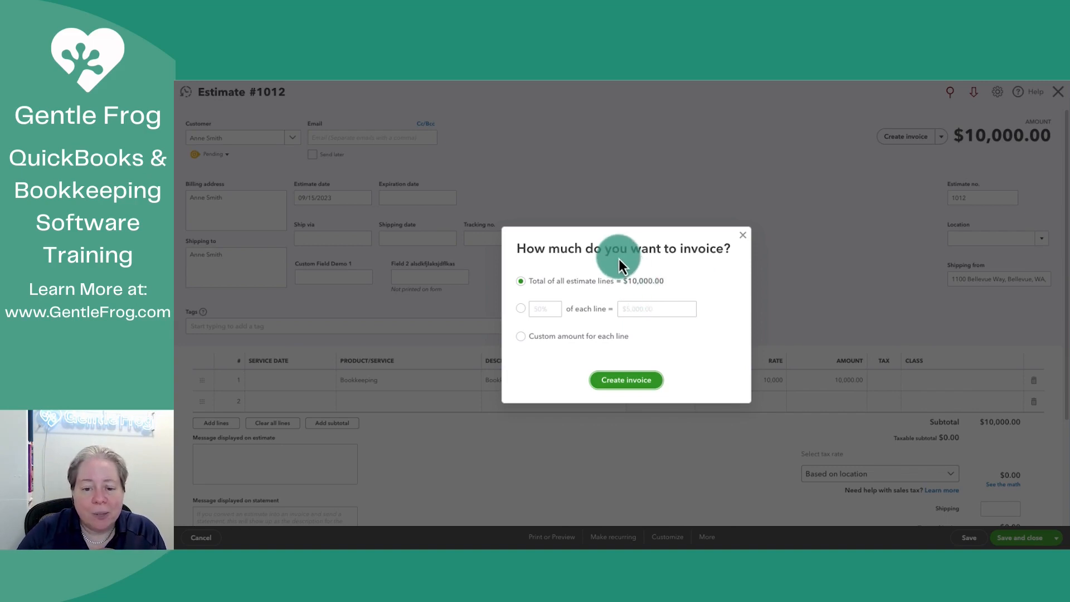
left_click(521, 308)
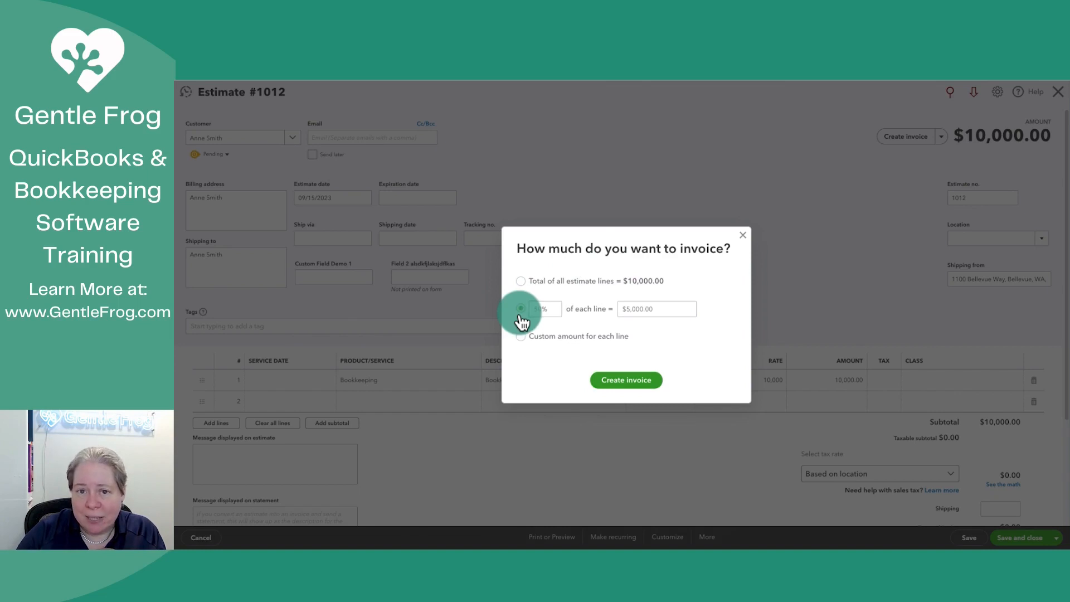
left_click(522, 336)
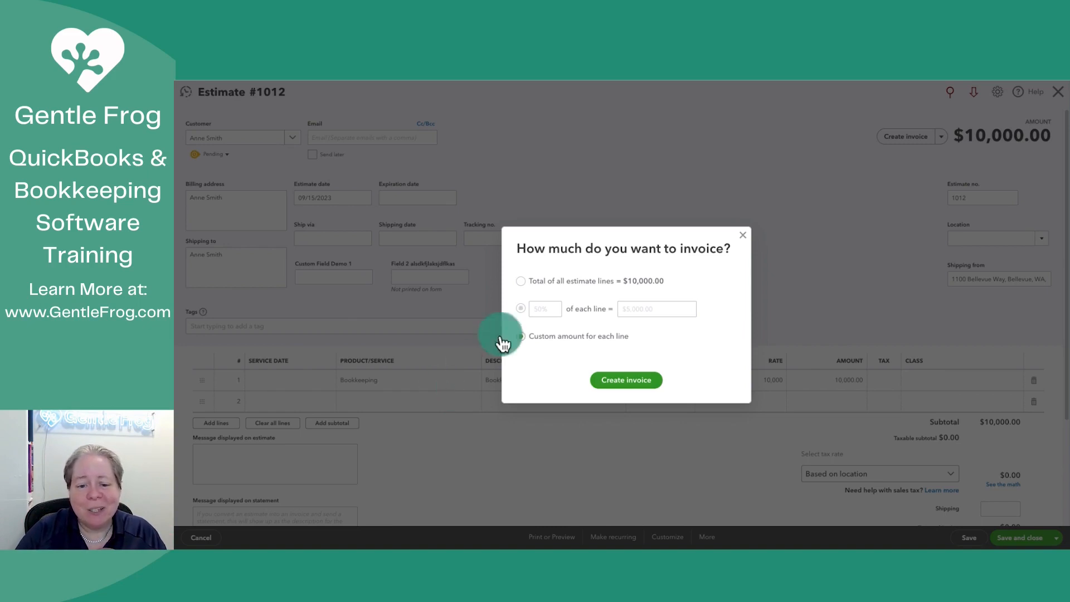
left_click(529, 310)
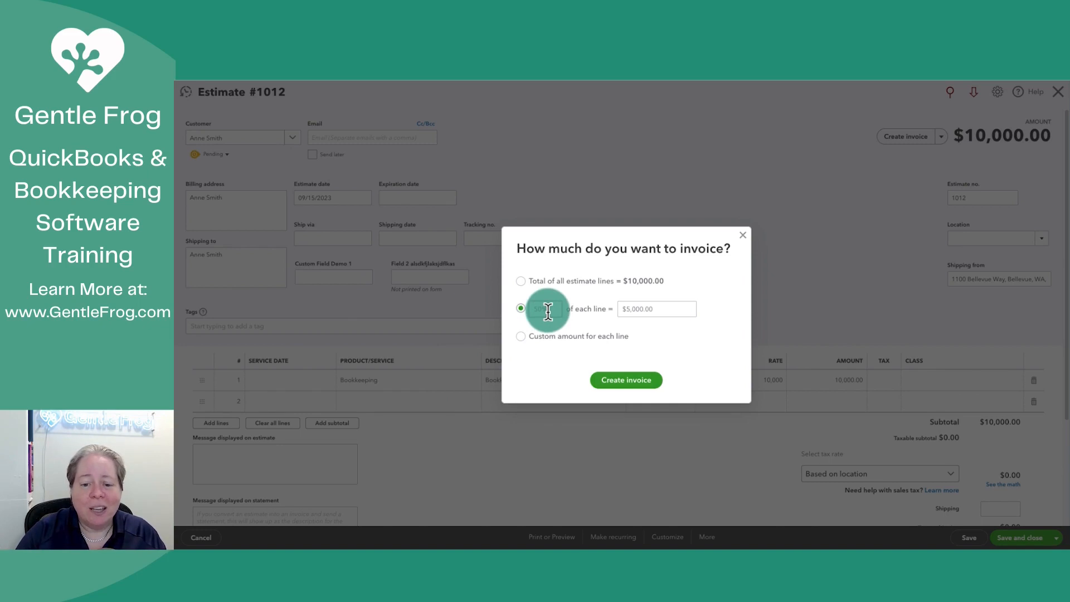
type("12")
key("Tab")
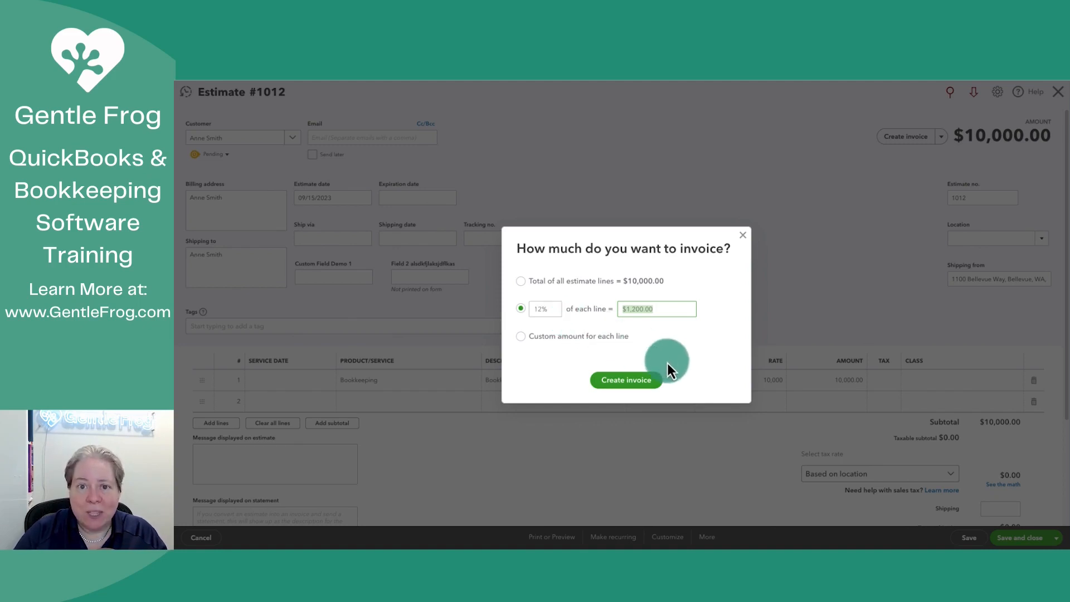
left_click(640, 381)
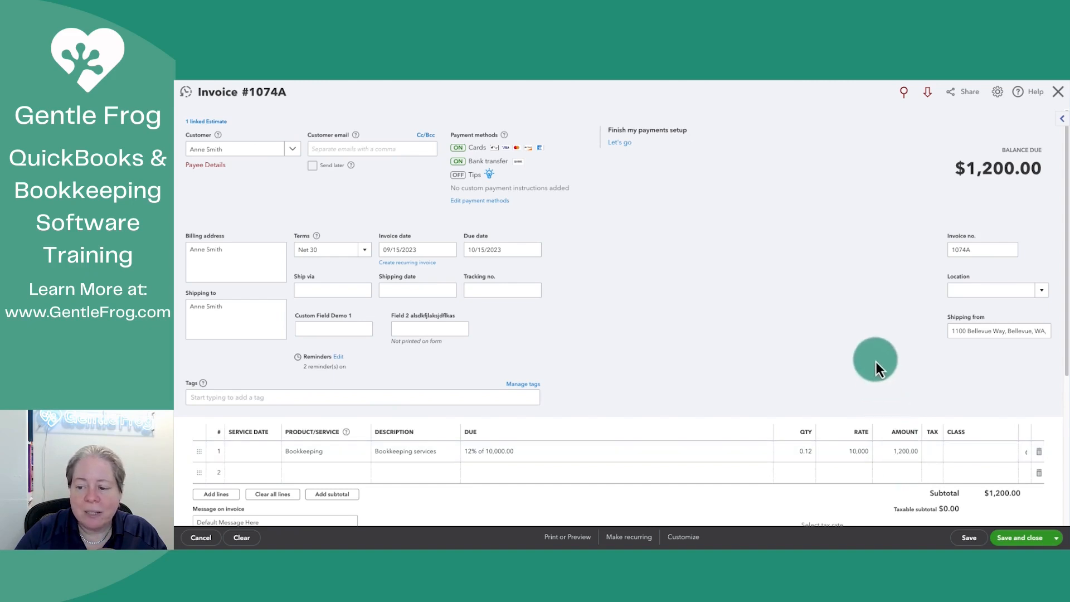
scroll(886, 391, "down", 2)
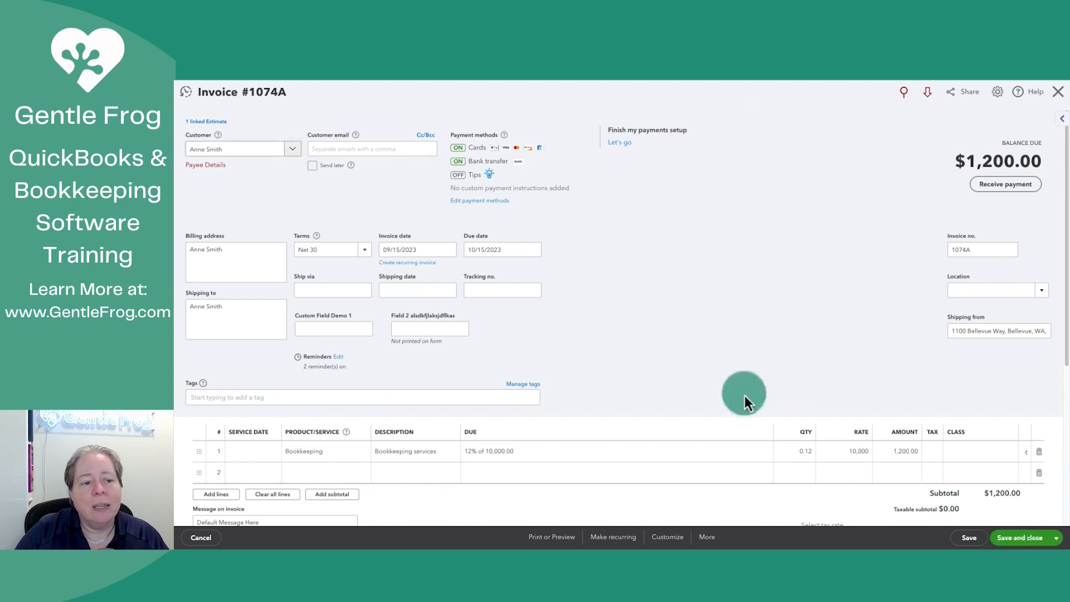
Step: Return to the invoice's linked estimate and create a second invoice for 18% of each line, saving and closing it
left_click(221, 128)
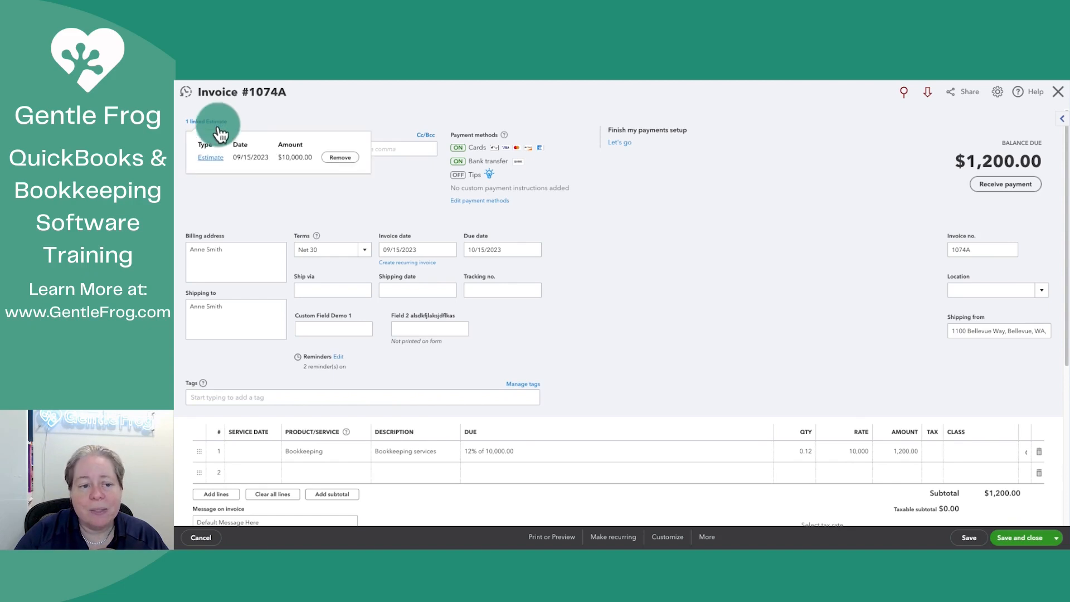
left_click(213, 158)
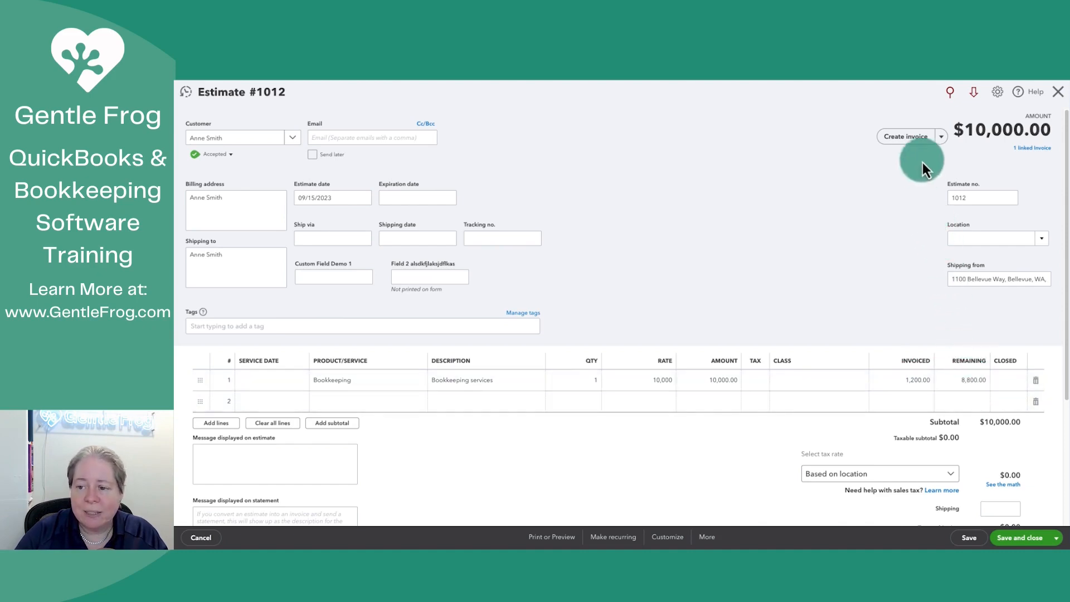
left_click(919, 146)
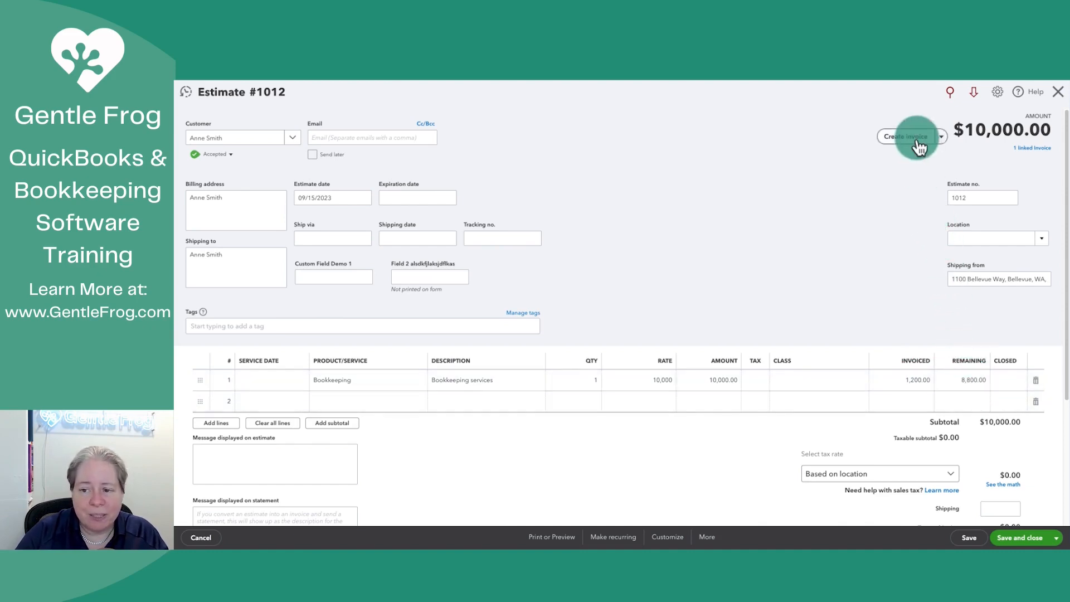
left_click(545, 309)
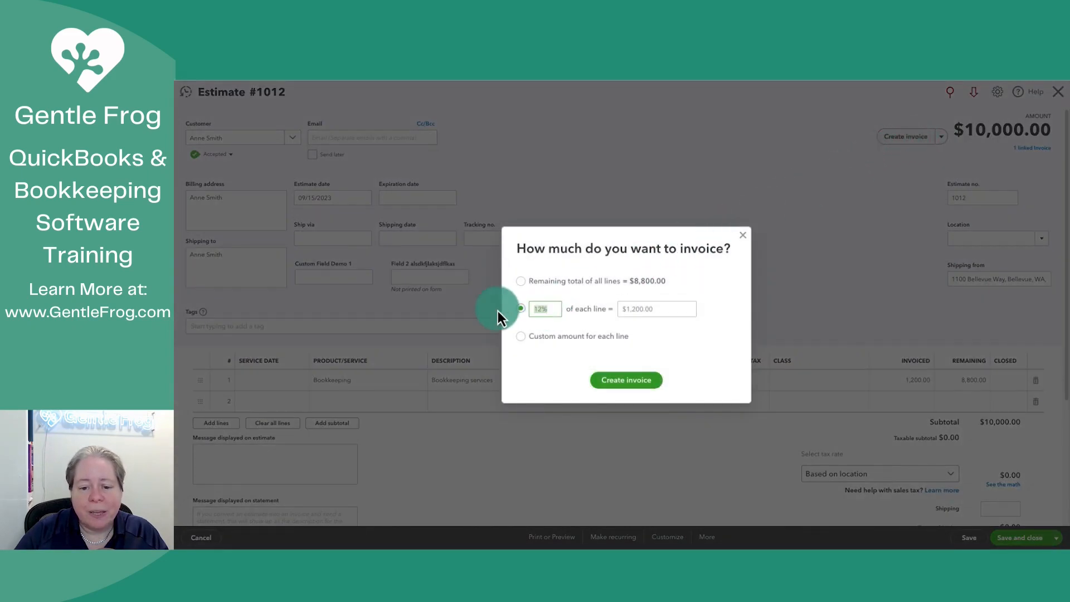
type("18")
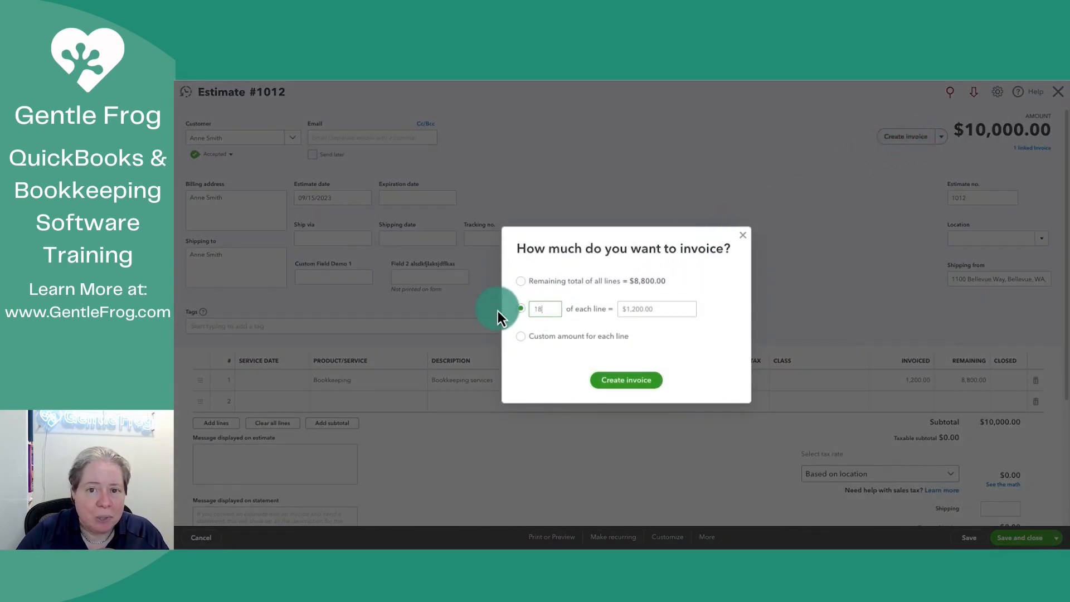
key("Tab")
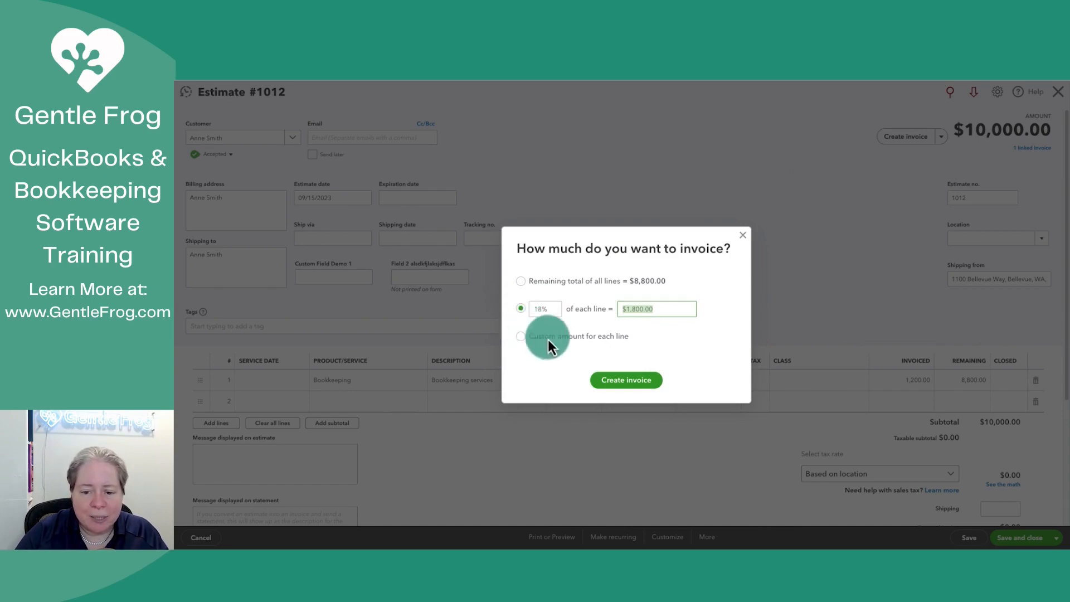
left_click(617, 381)
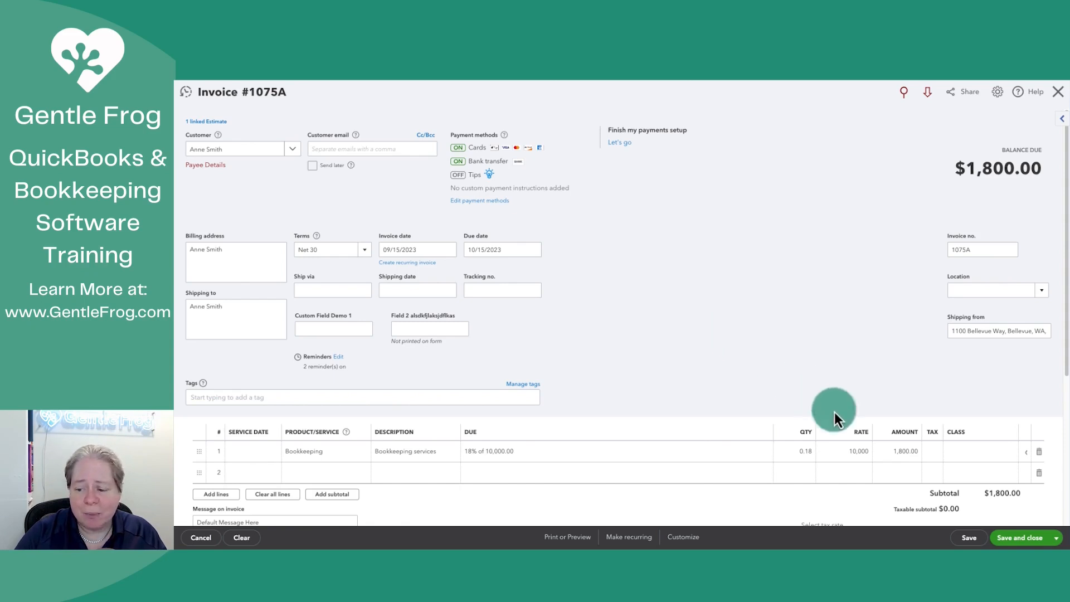
left_click(1016, 540)
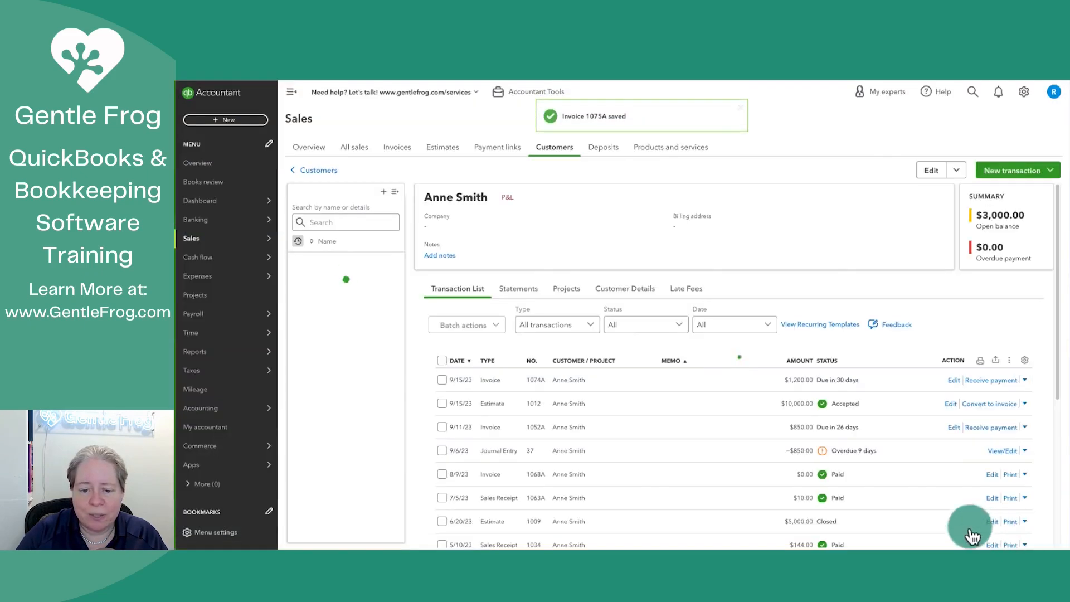
Step: Open the customer's accepted $10,000 estimate for editing, review its print preview down to the acceptance lines, and close the preview
left_click(596, 428)
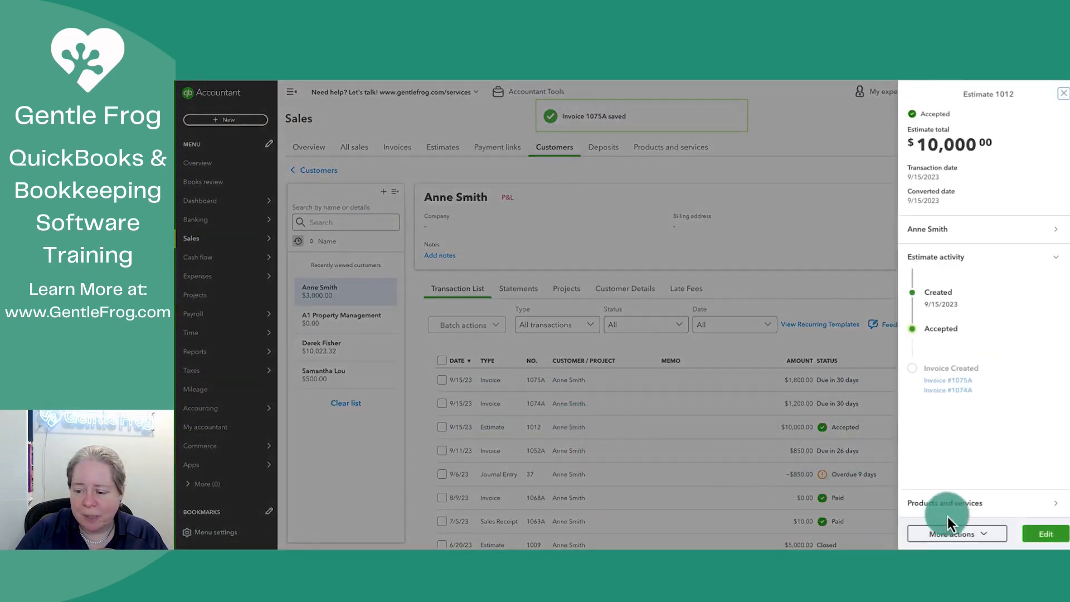
left_click(1047, 535)
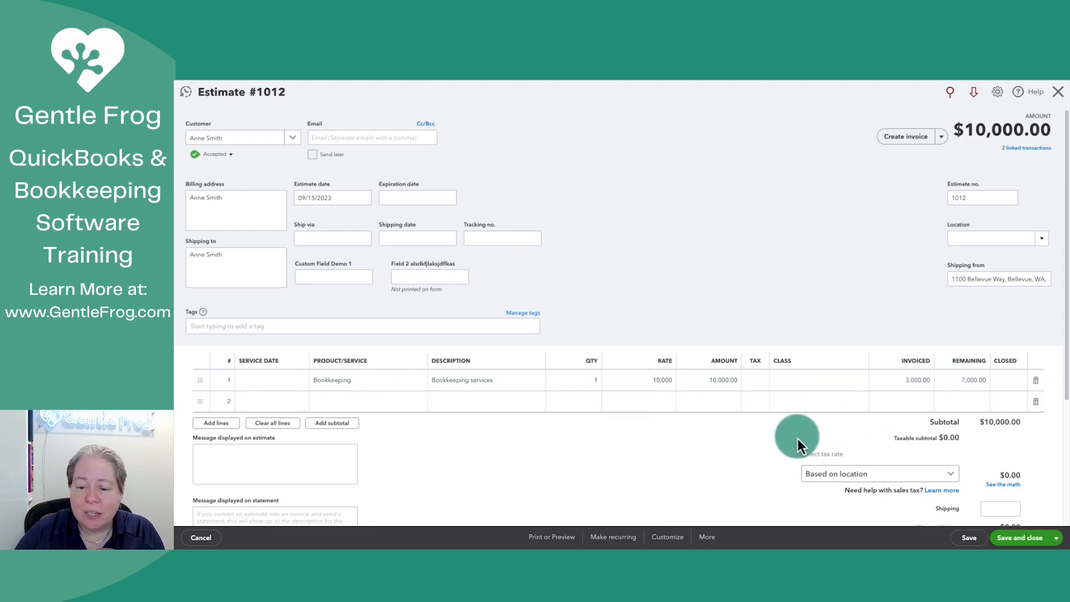
left_click(549, 537)
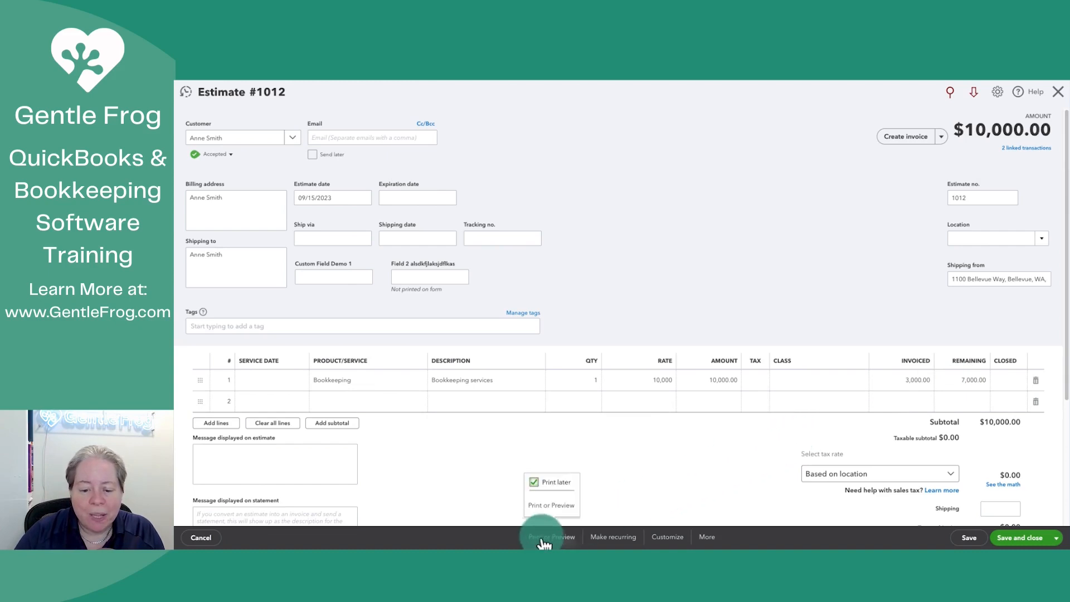
left_click(547, 506)
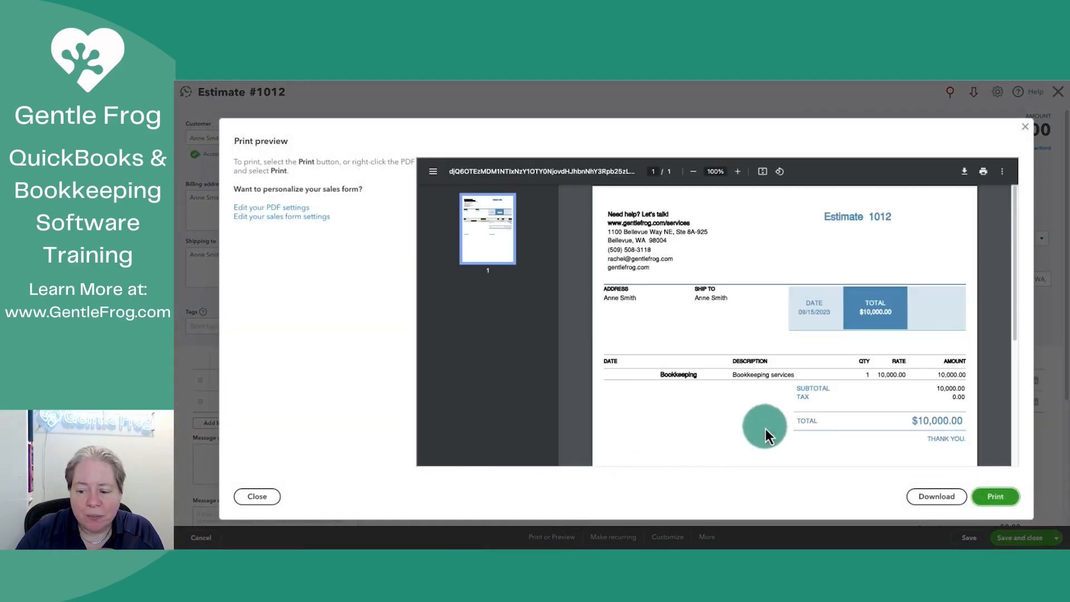
scroll(852, 396, "down", 1)
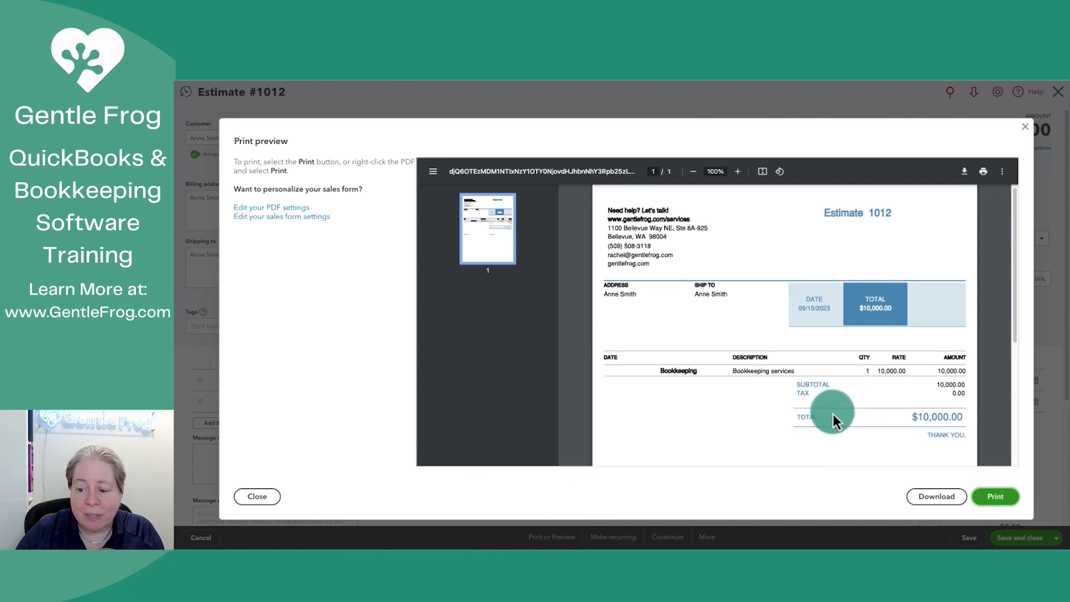
scroll(834, 414, "down", 5)
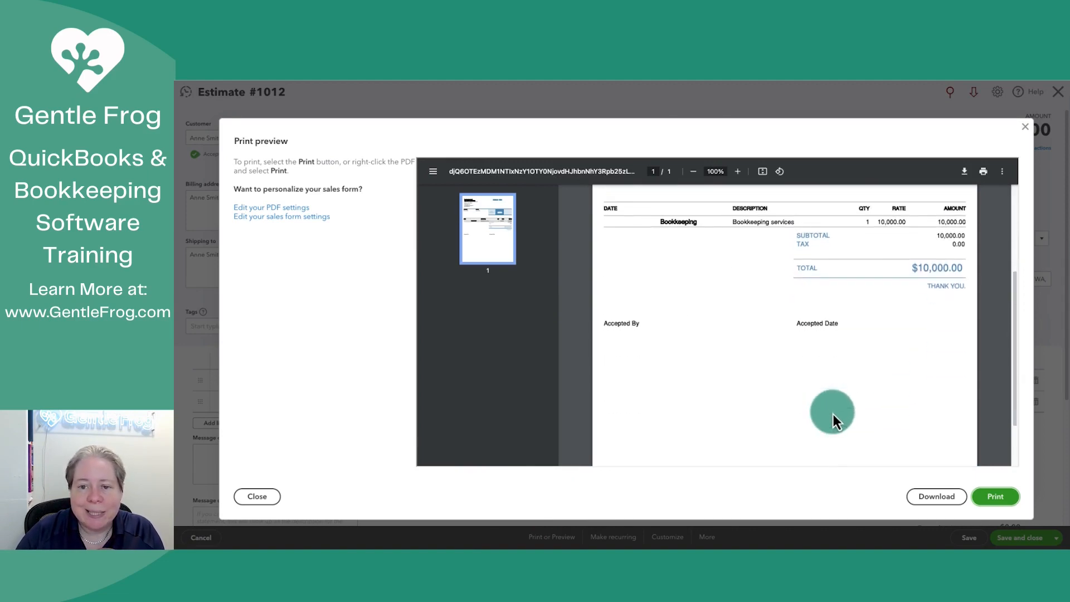
left_click(260, 497)
Step: Open the estimate's current template for customization and examine the activity table's columns and grouping options without changing them
left_click(669, 536)
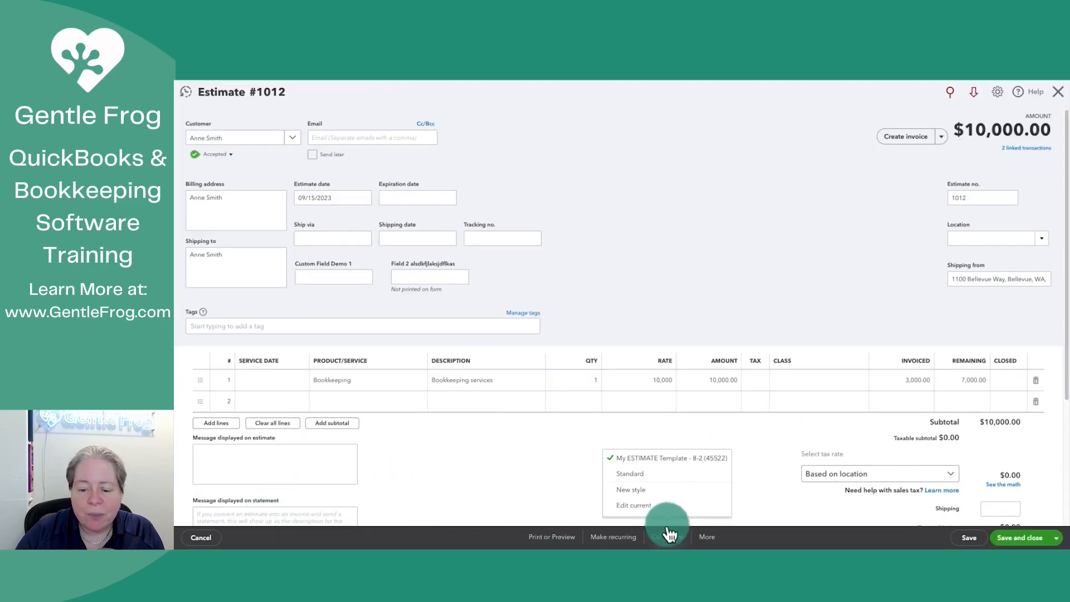
left_click(664, 507)
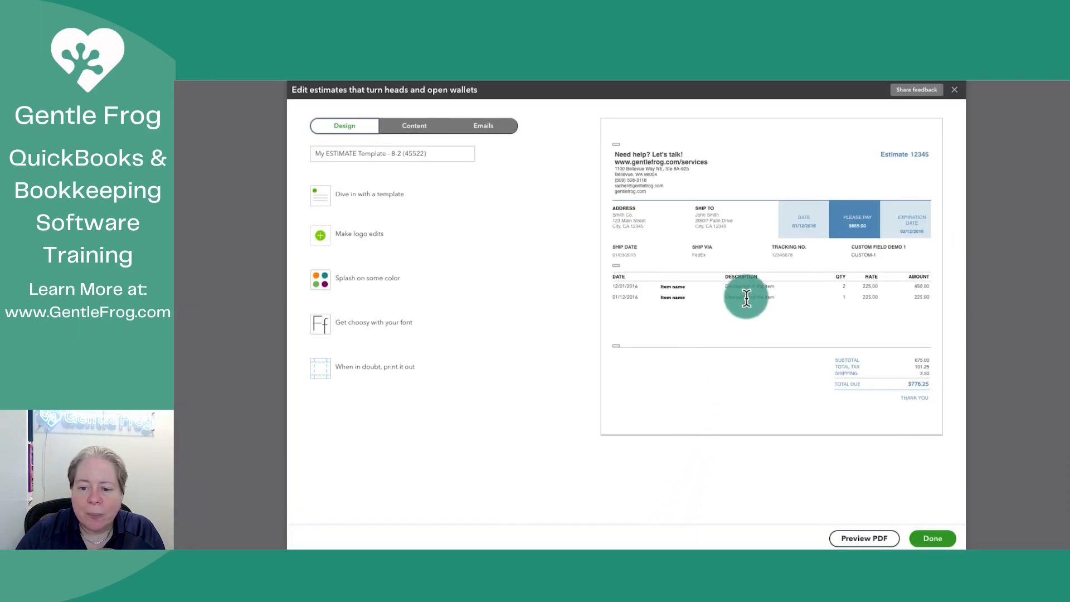
left_click(747, 299)
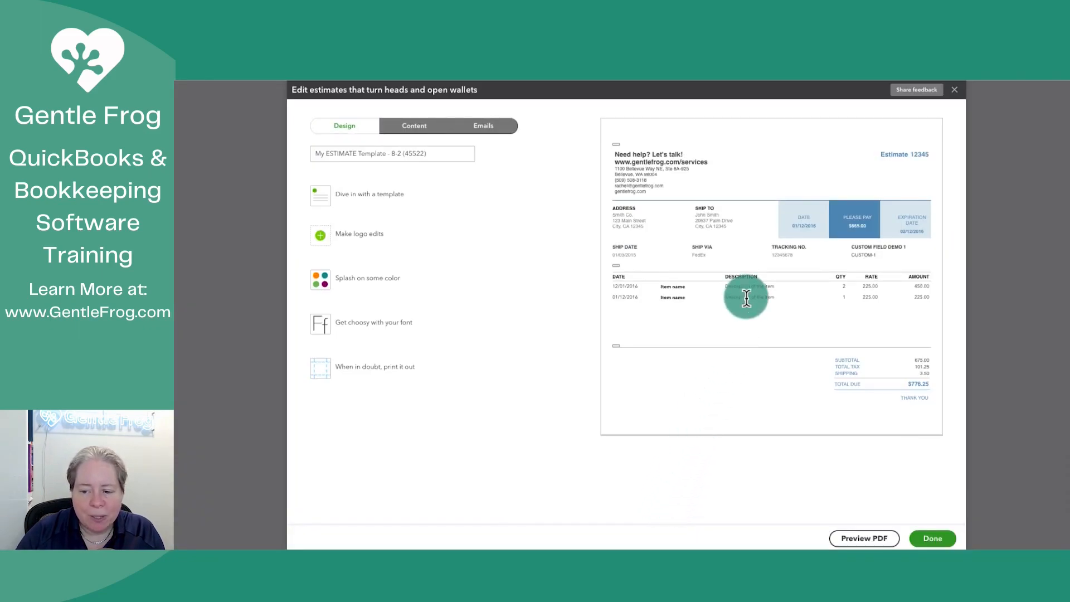
left_click(423, 133)
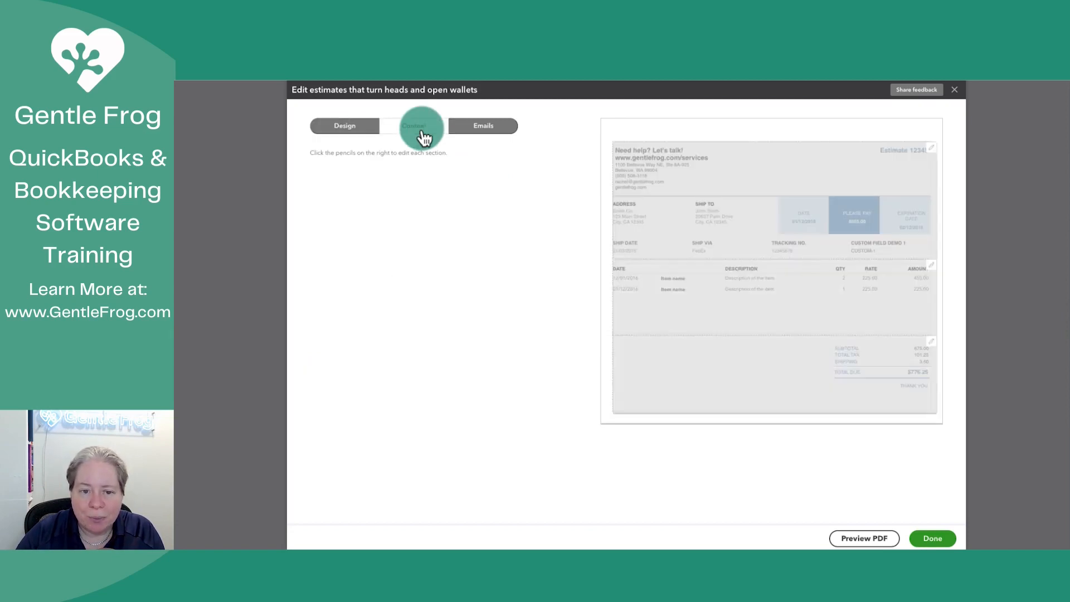
left_click(936, 277)
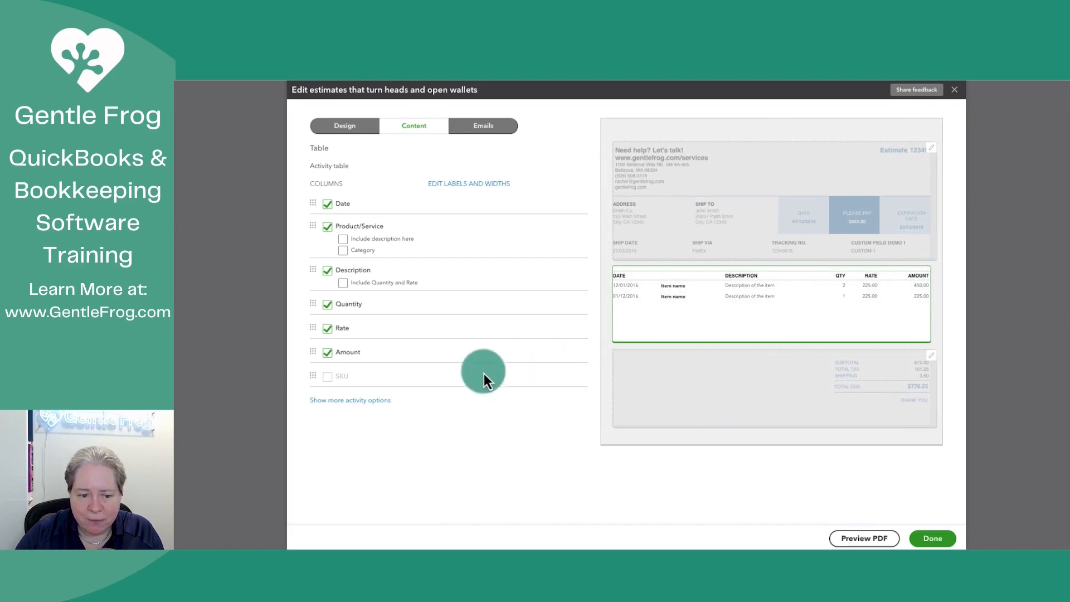
left_click(346, 410)
left_click(445, 423)
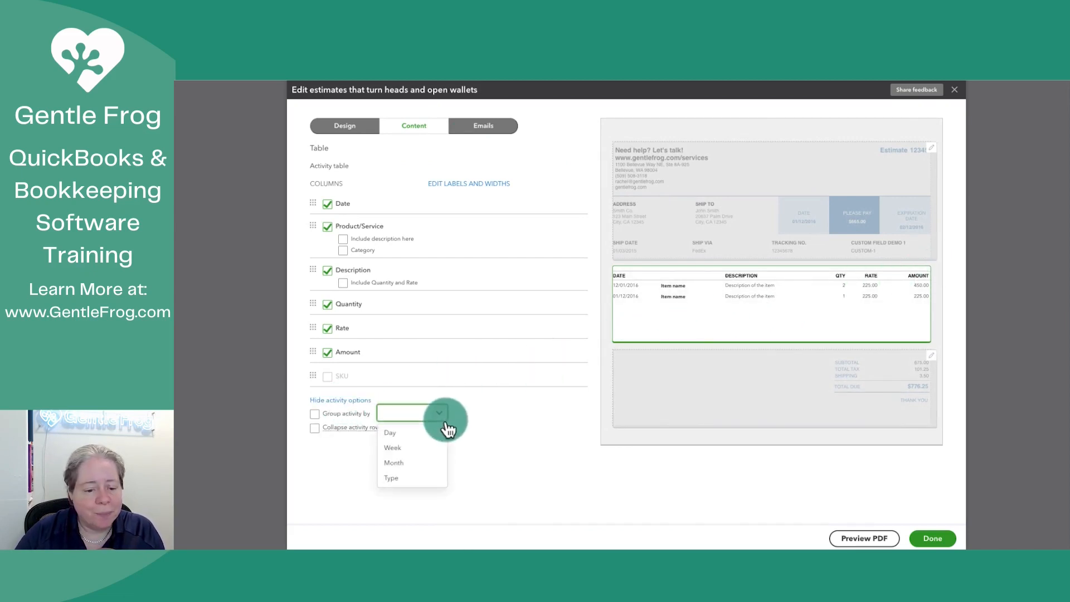
left_click(446, 424)
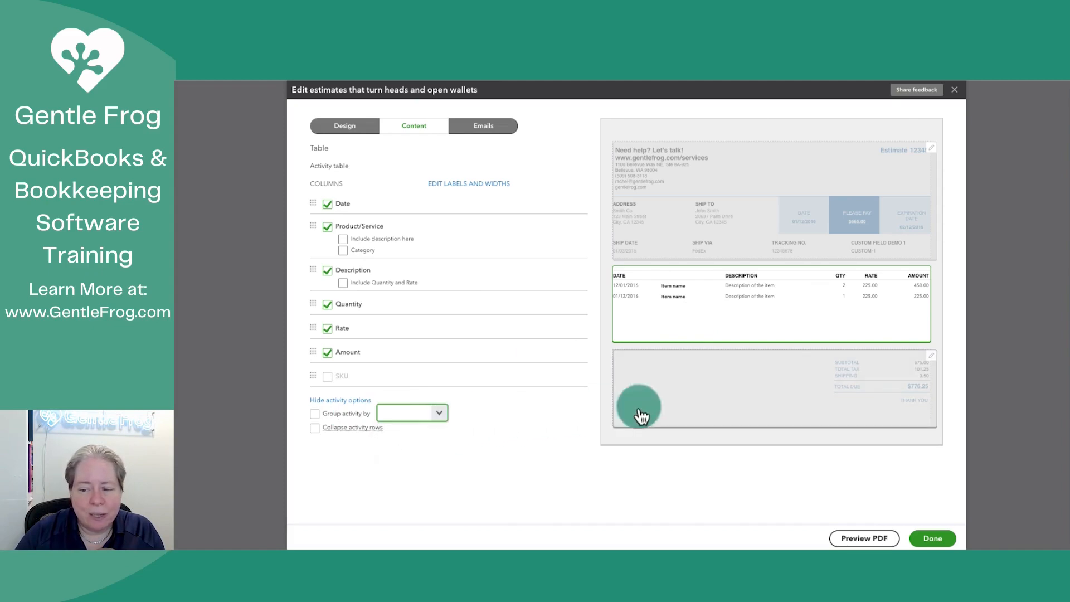
Step: Check the estimate template's footer content options and exit the template editor without saving
left_click(787, 402)
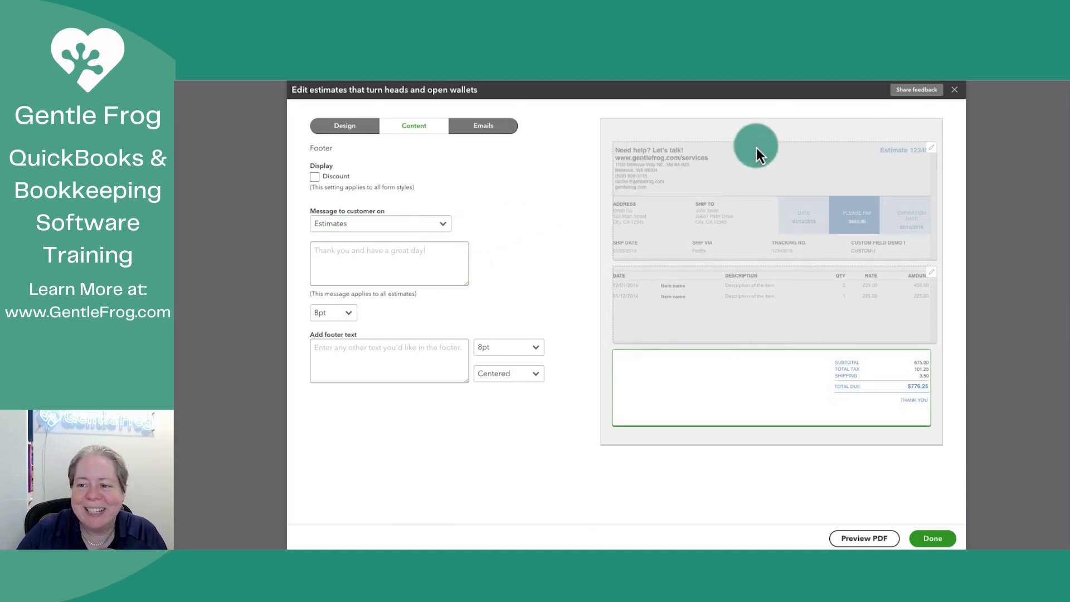
left_click(955, 90)
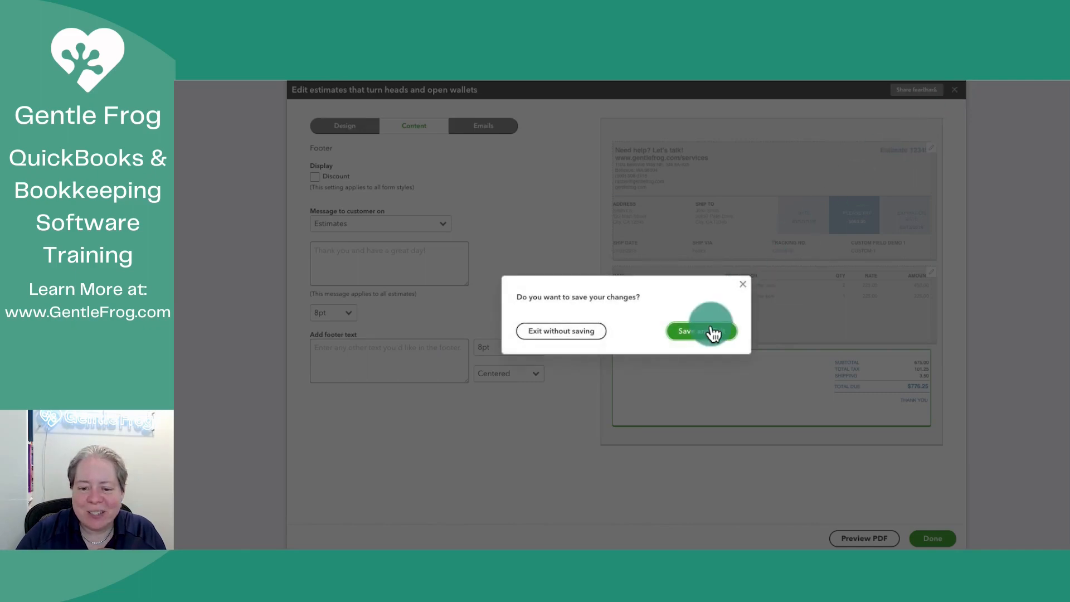
left_click(571, 333)
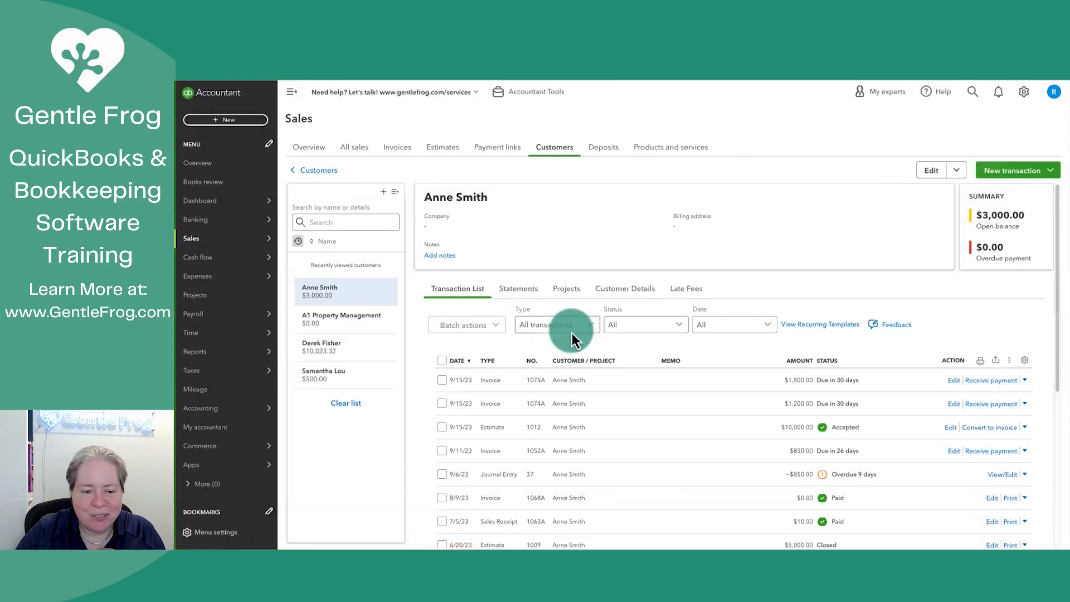
Step: Create a Balance Forward statement for the customer, review its print preview, and close it
left_click(1050, 170)
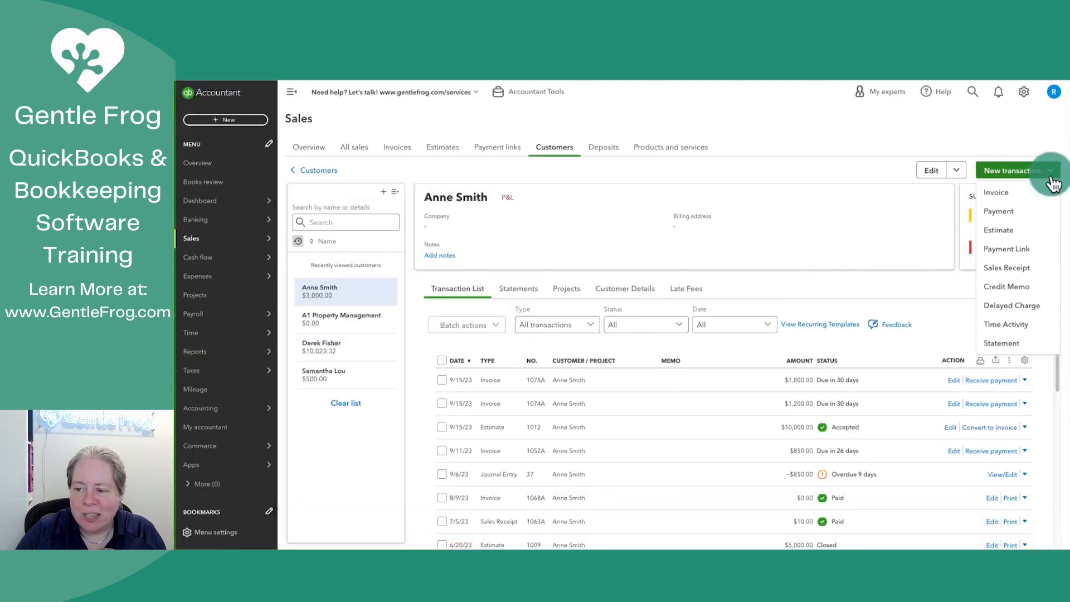
left_click(1007, 351)
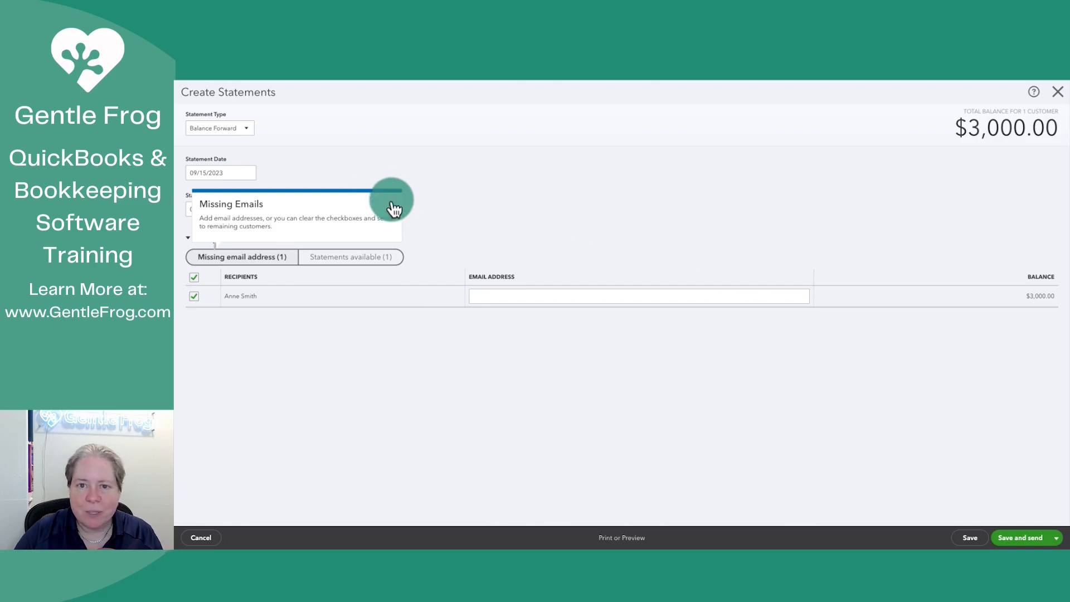
left_click(393, 202)
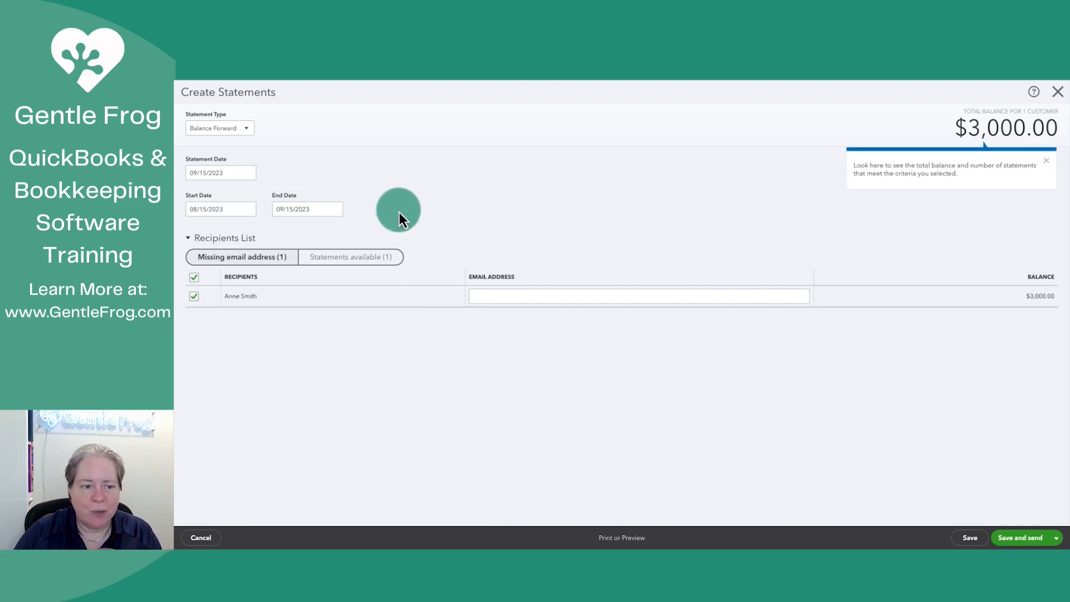
left_click(621, 538)
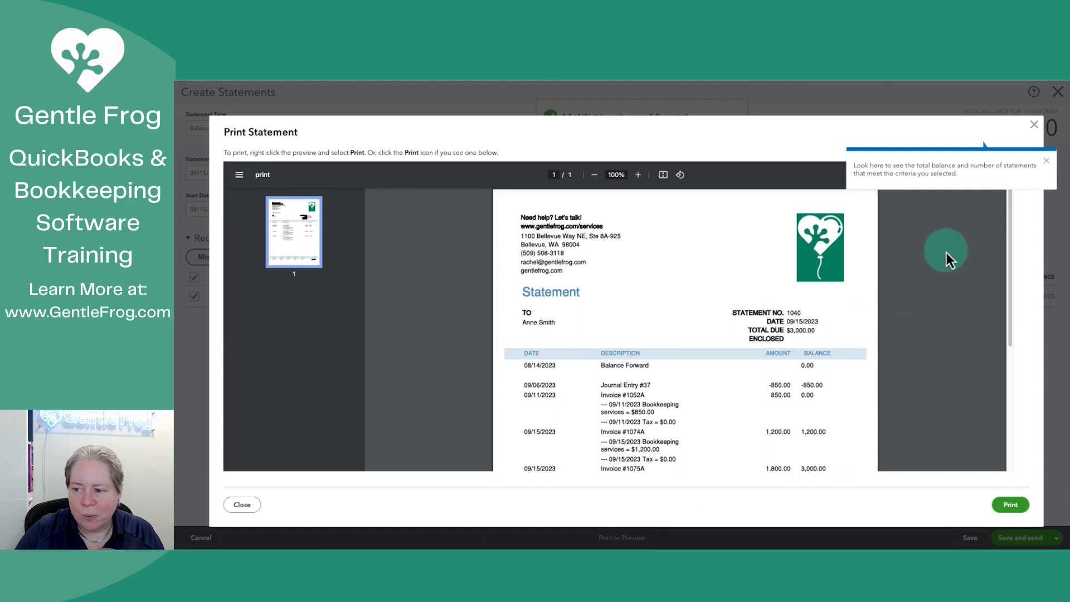
left_click(1046, 161)
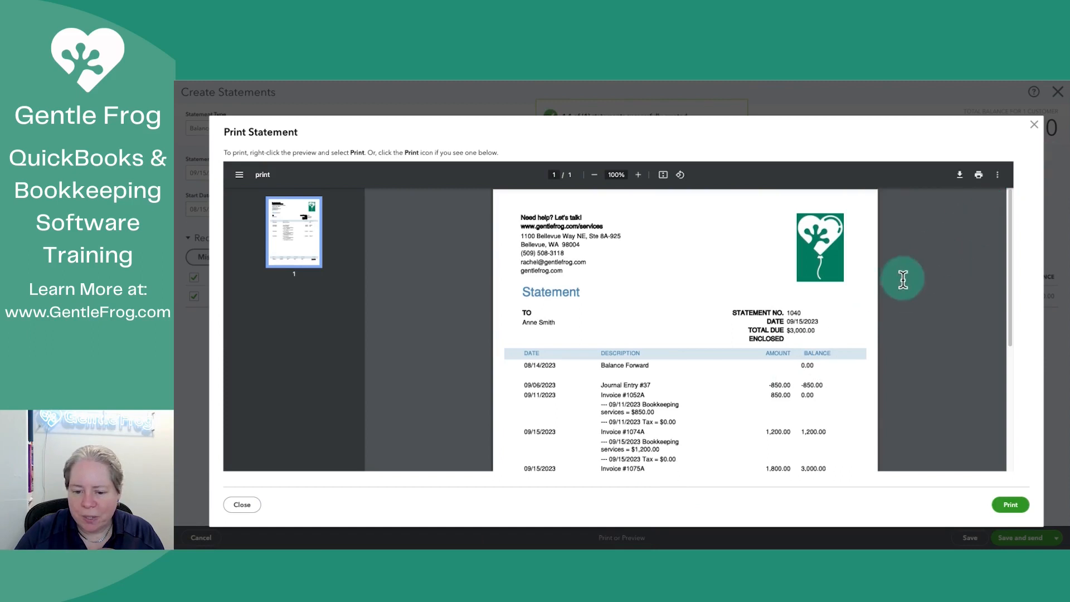
left_click(803, 363)
scroll(802, 362, "down", 3)
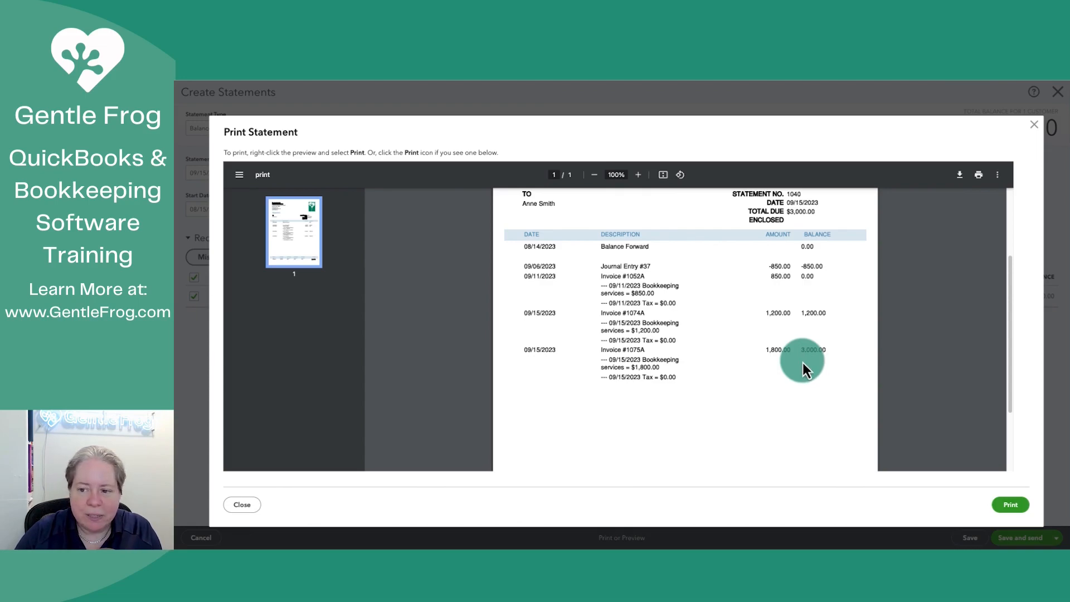
left_click(1034, 124)
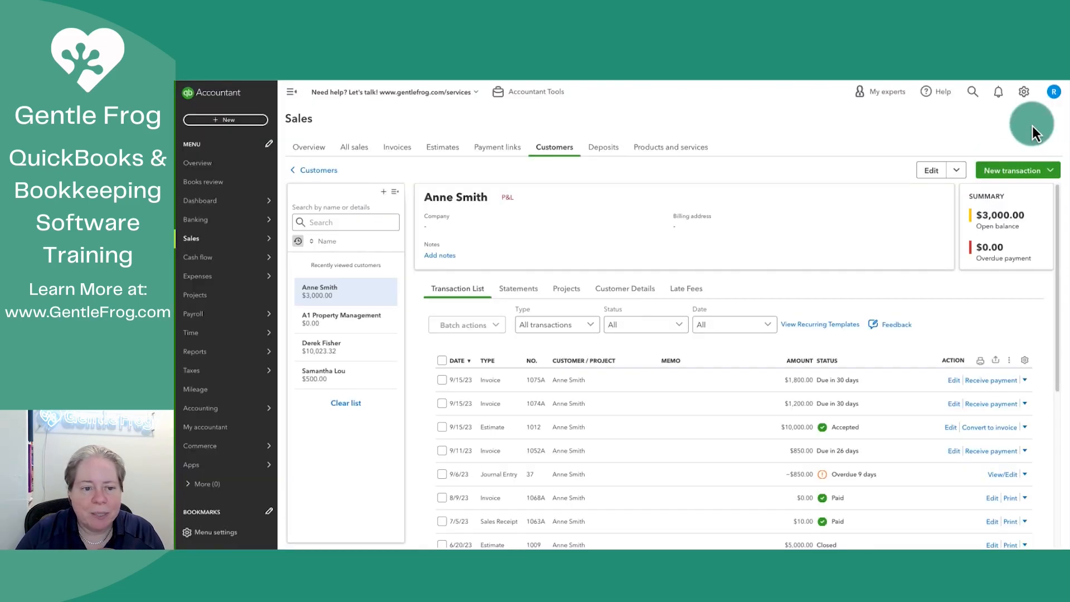
Step: Create an Open Item statement for the same customer, review its print preview, and close the preview
left_click(1048, 171)
left_click(1009, 343)
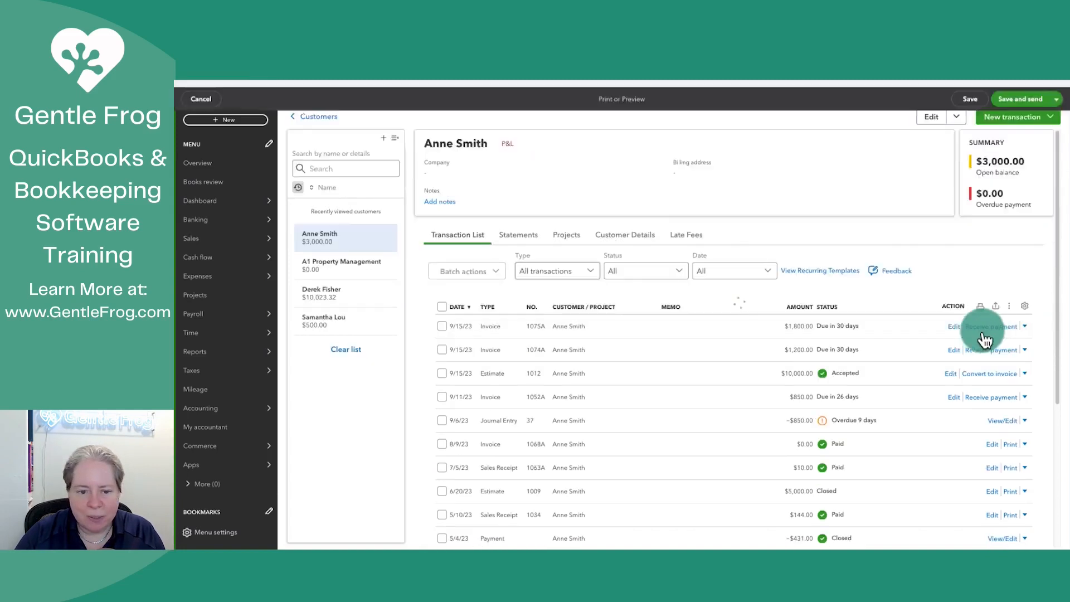
left_click(231, 129)
left_click(229, 159)
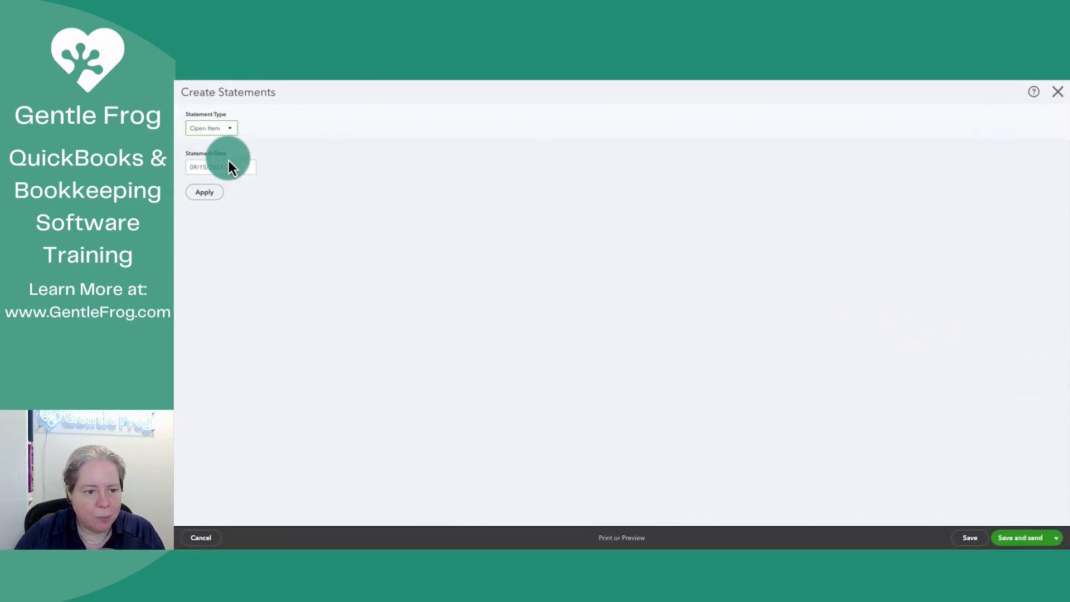
left_click(209, 192)
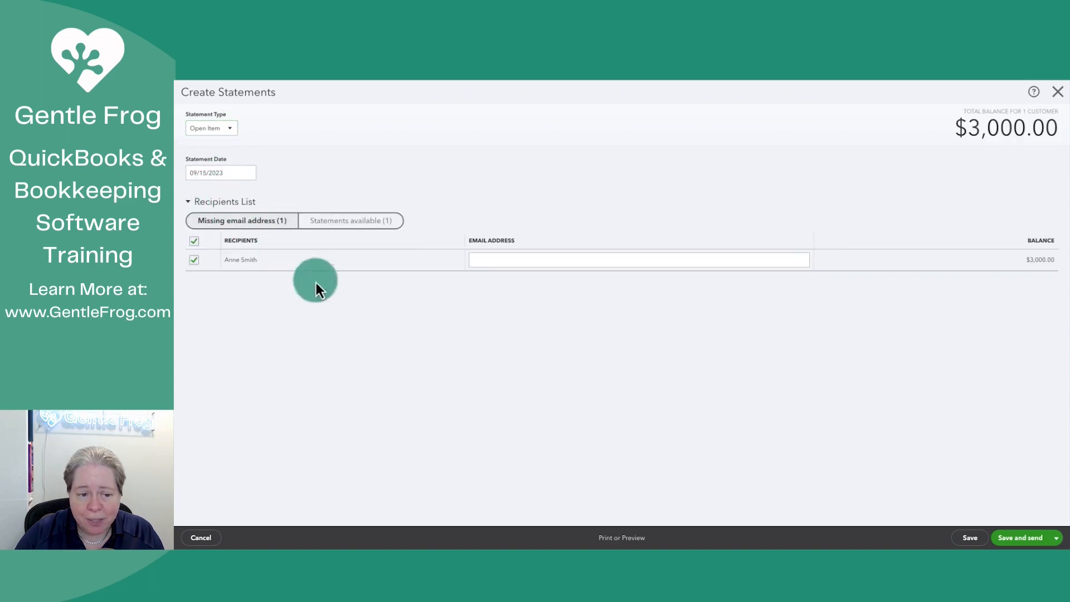
left_click(607, 536)
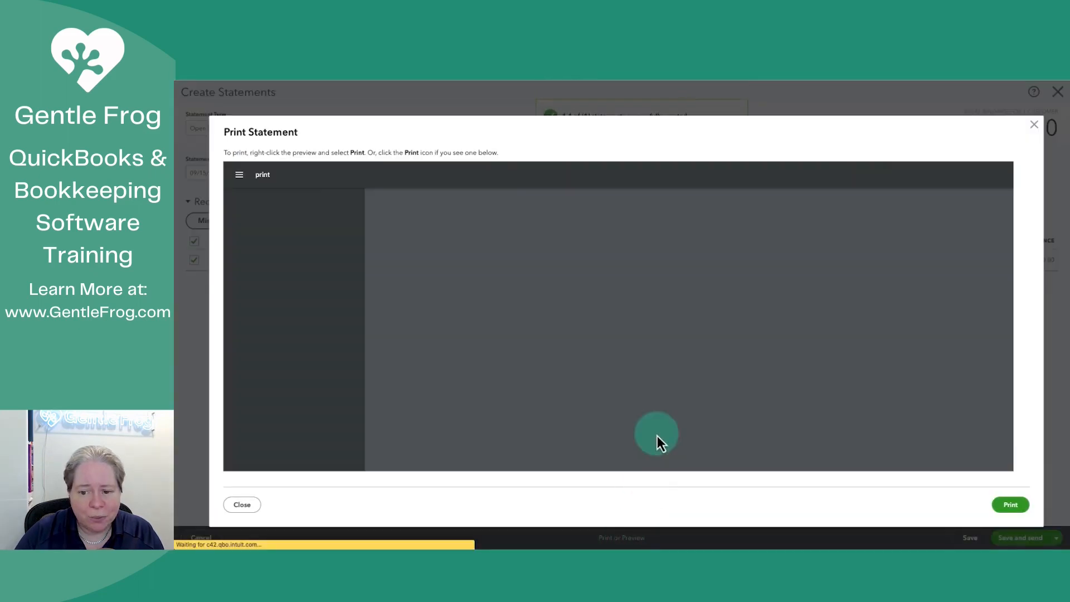
scroll(657, 435, "down", 1)
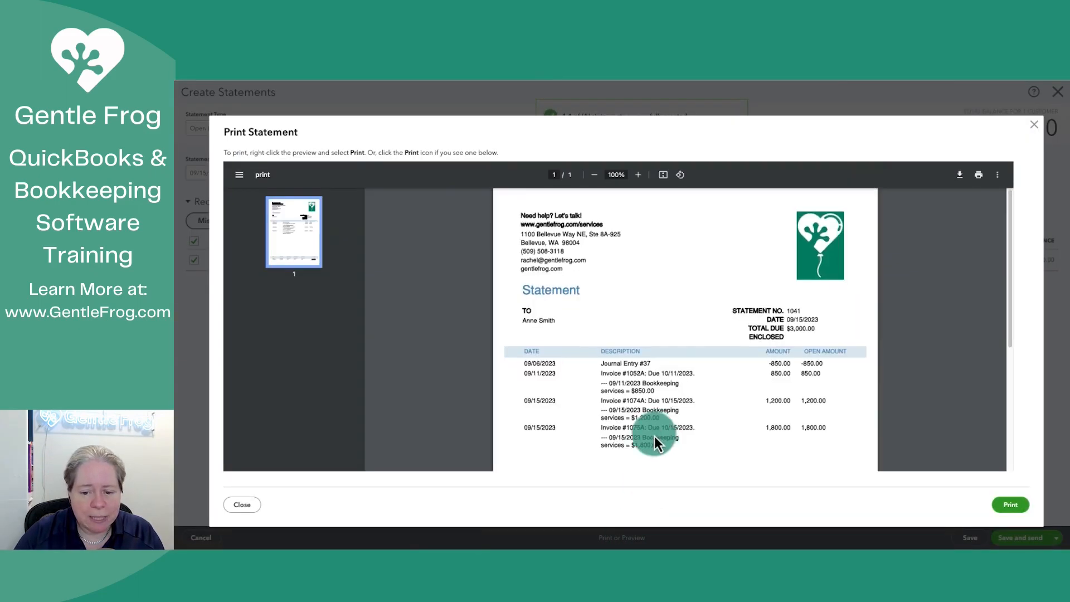
left_click(241, 504)
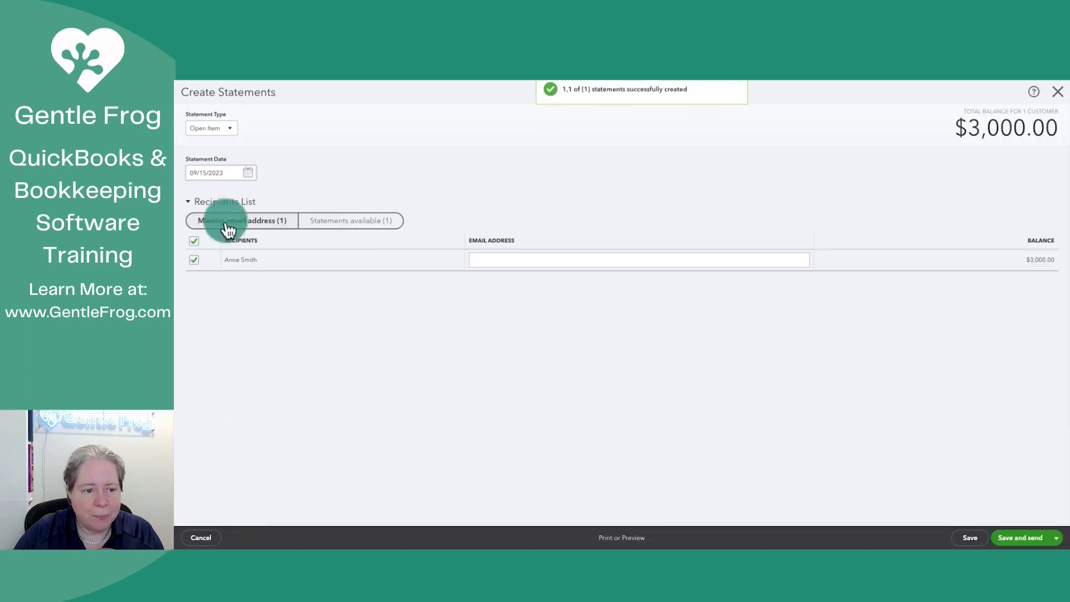
Step: Switch to a Transaction Statement for the customer, apply it, review its print preview, and close the statement form
left_click(223, 139)
left_click(222, 162)
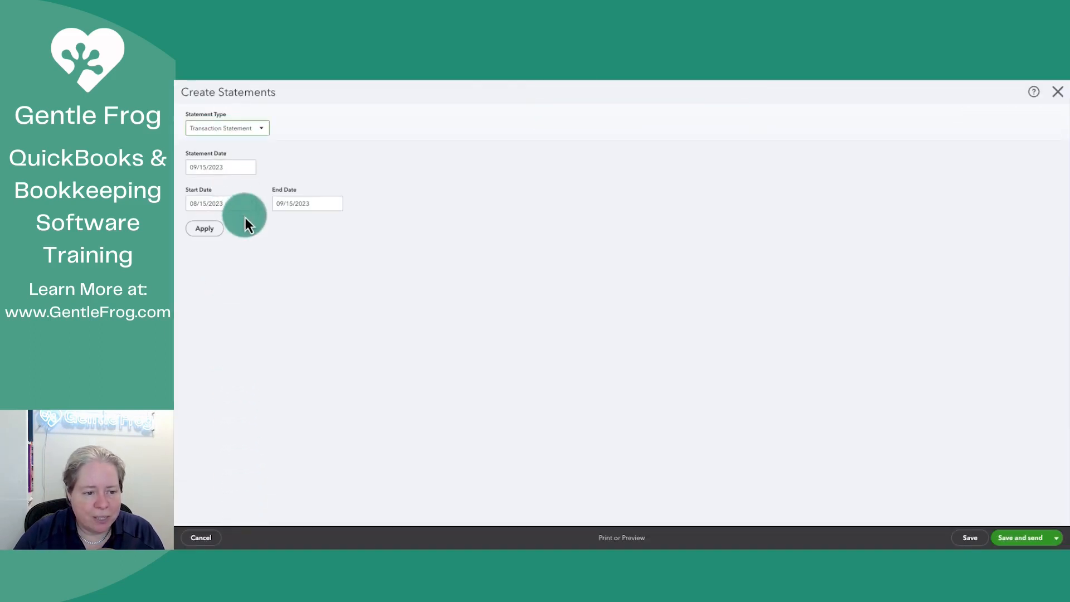
left_click(208, 230)
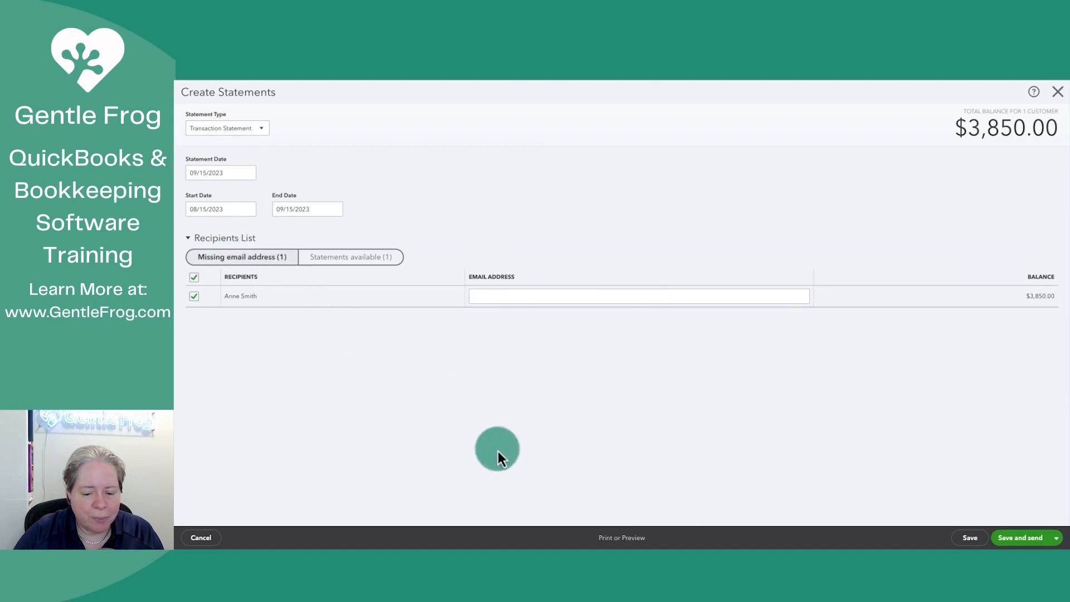
left_click(613, 538)
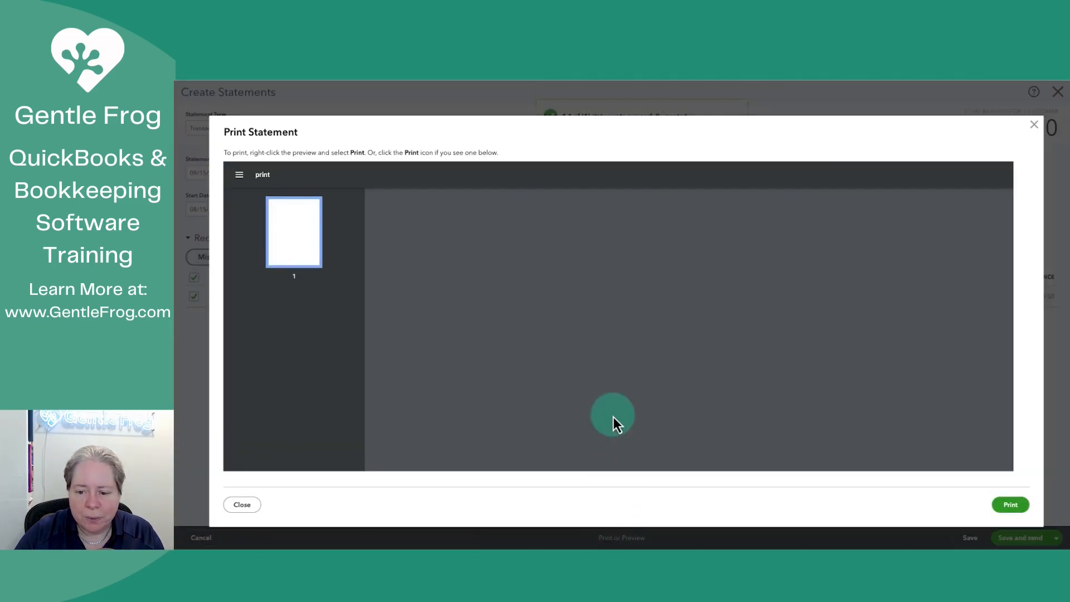
scroll(614, 417, "down", 3)
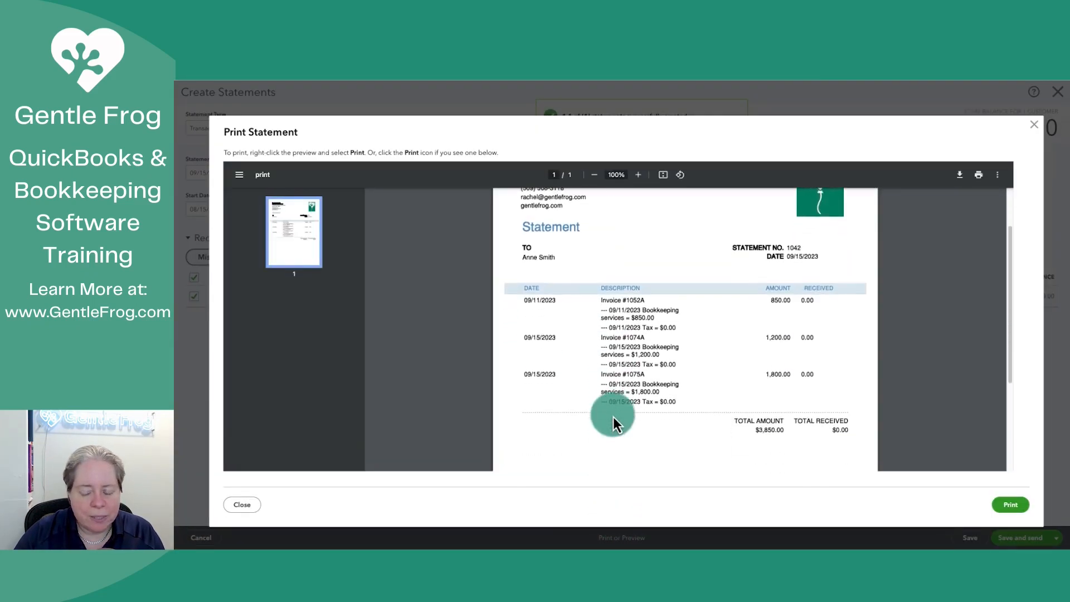
left_click(243, 508)
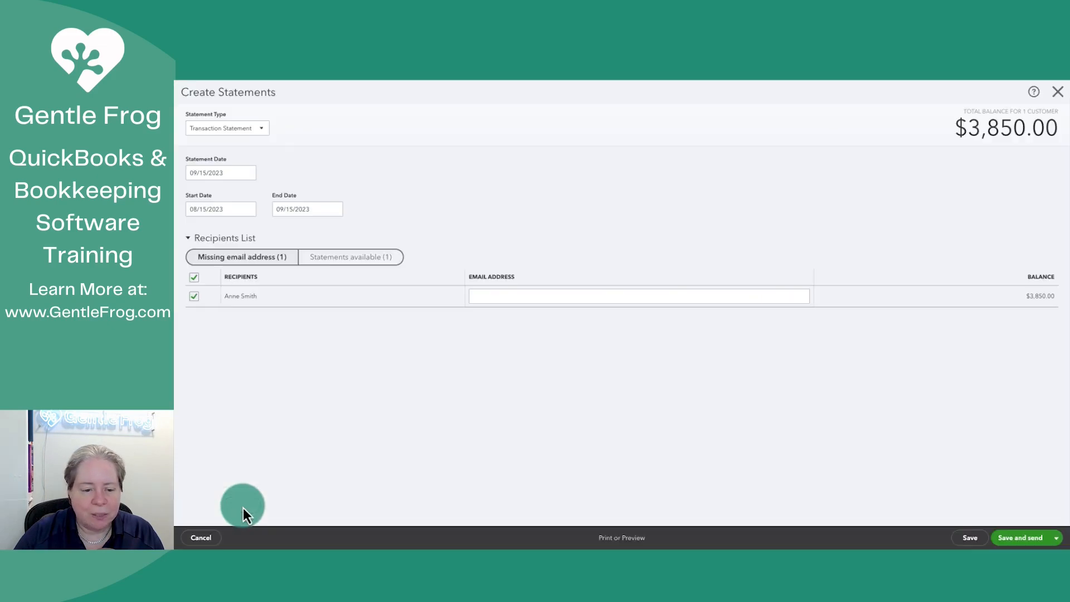
left_click(1058, 92)
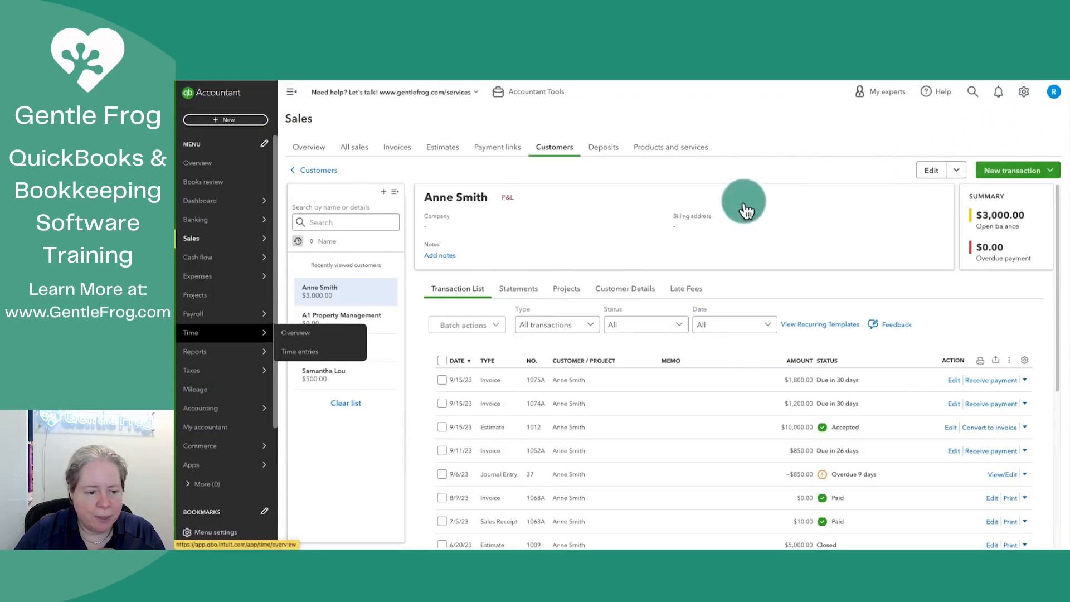
Step: Search the reports for "estim" and open the Estimates & Progress Invoicing Summary by Customer report
left_click(353, 339)
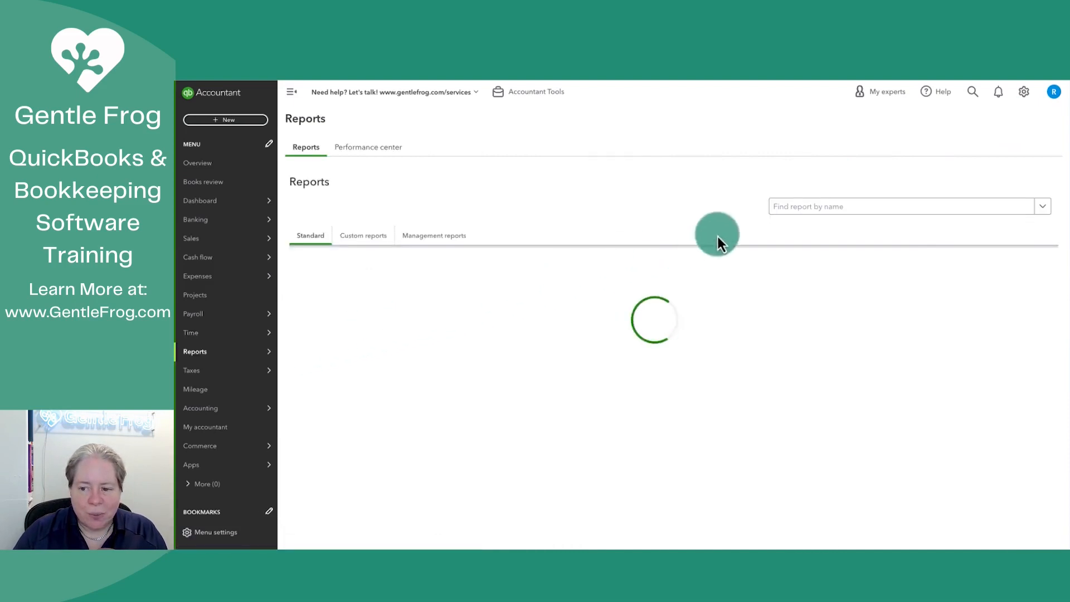
left_click(796, 213)
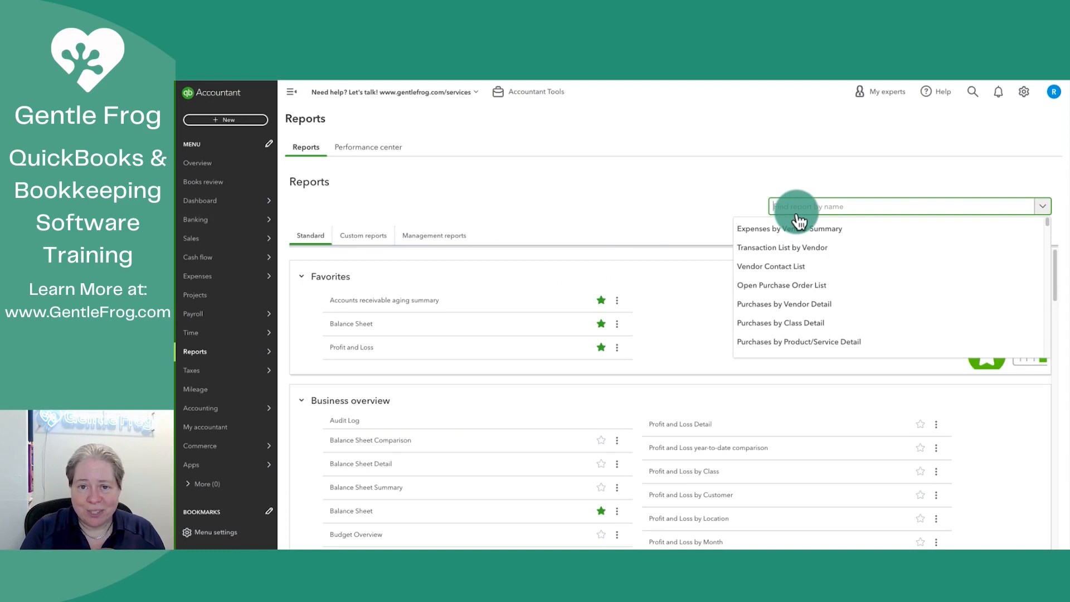
type("estim")
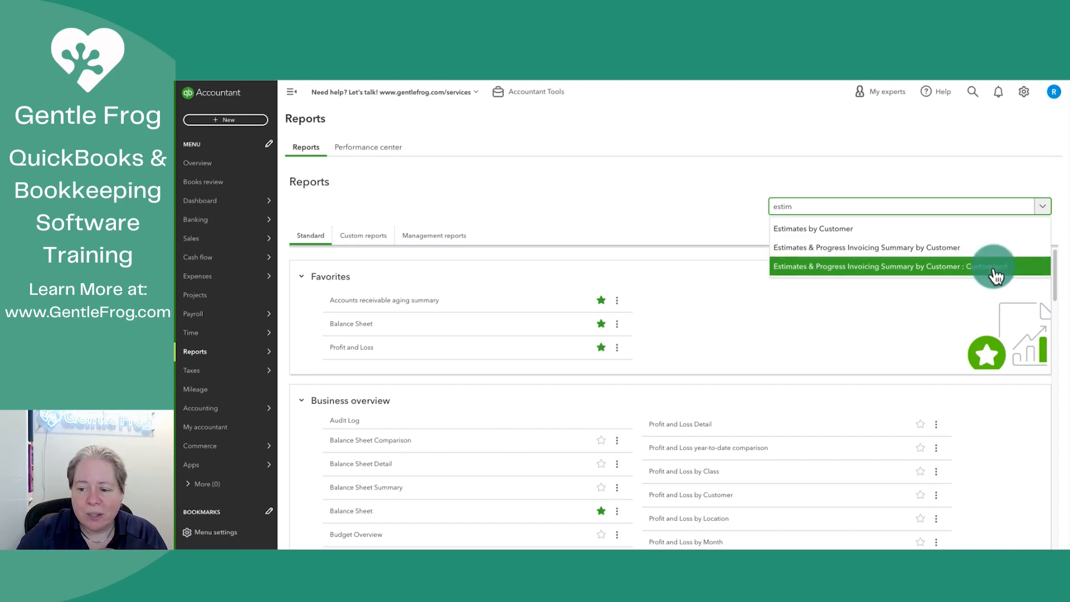
left_click(870, 250)
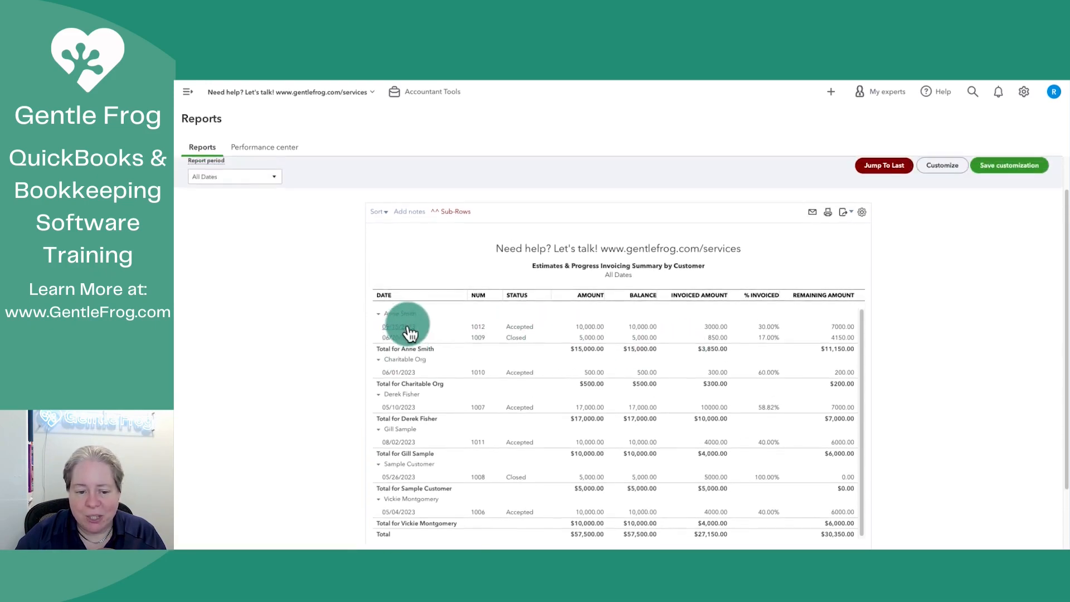
Step: Limit the report to a custom period from 09/15/2023 to 09/15/2023, and review its print preview before closing it
left_click(259, 220)
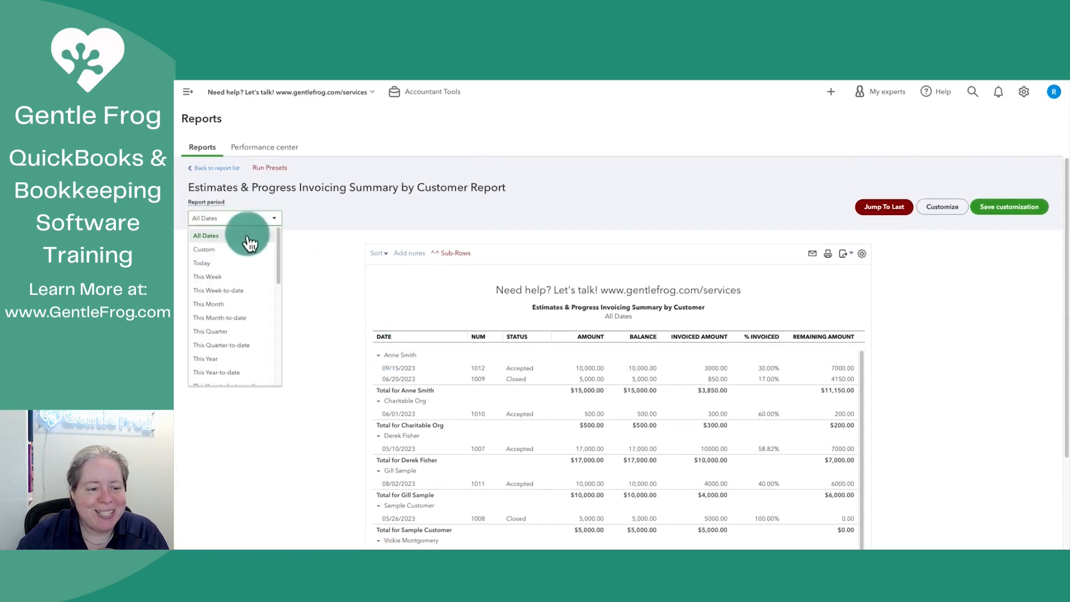
left_click(239, 252)
left_click(333, 218)
type("9")
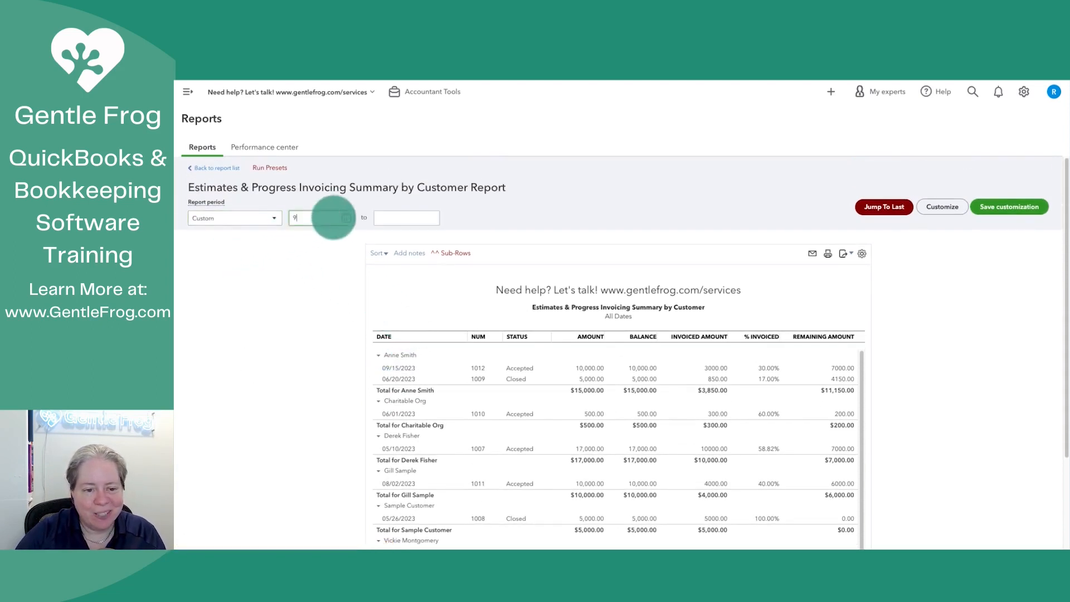
type("09/15/2023")
key("Tab")
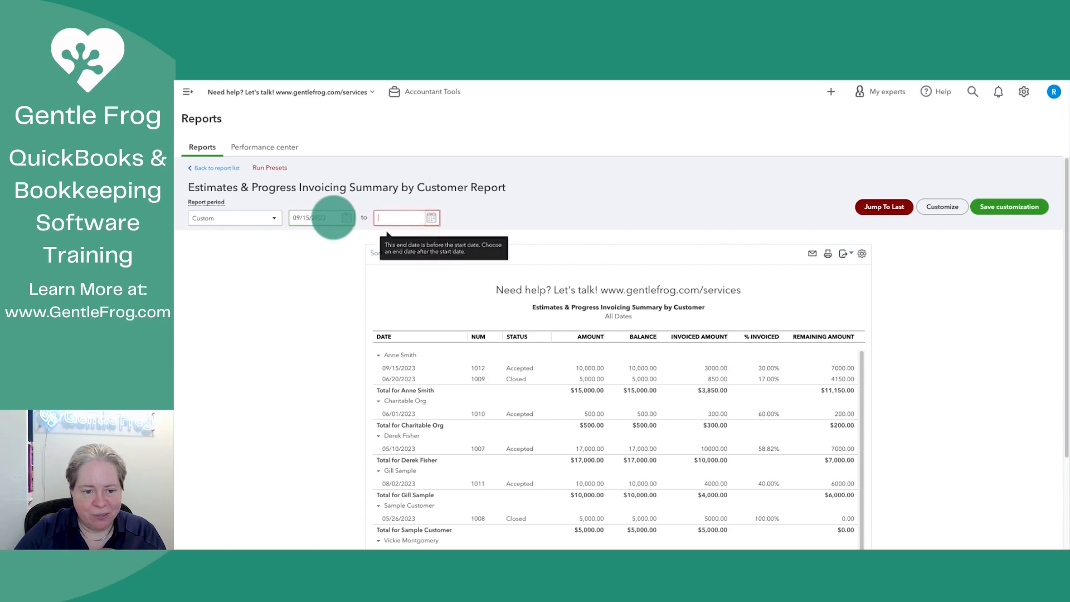
type("09/15/2023")
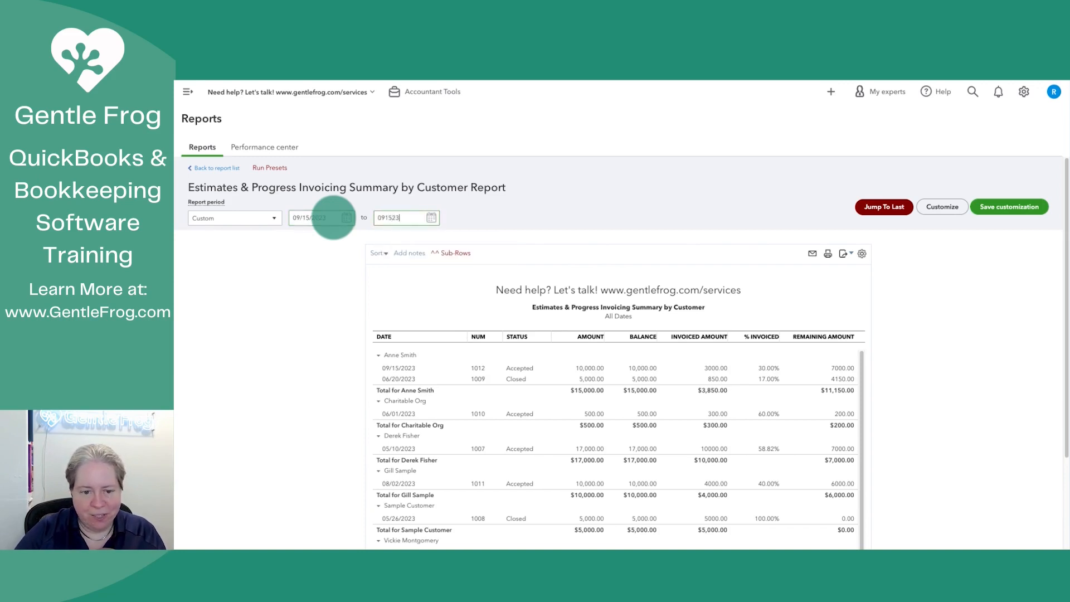
key("Tab")
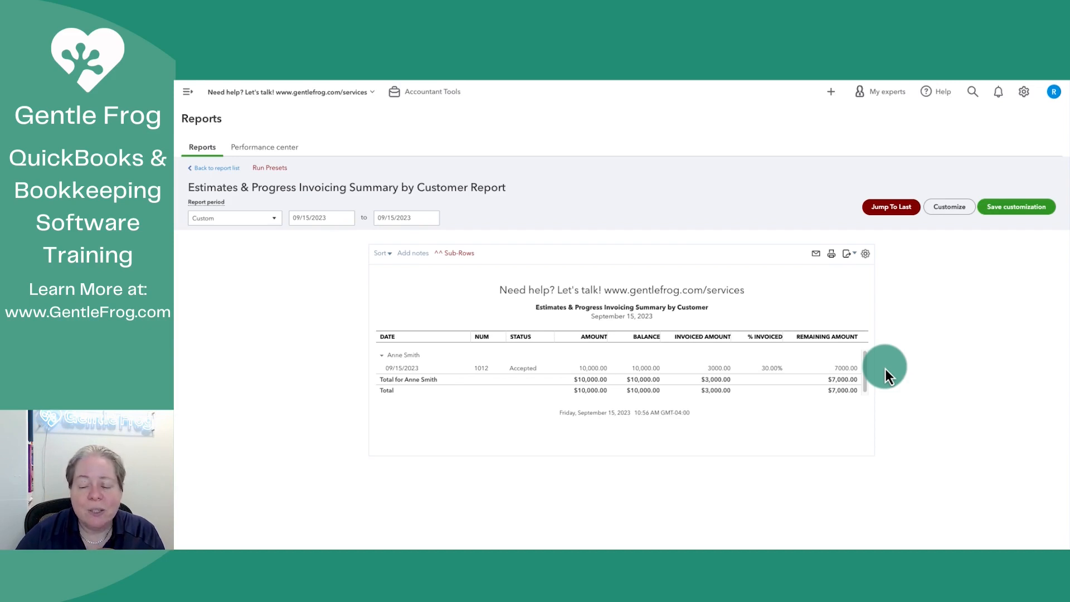
left_click(831, 254)
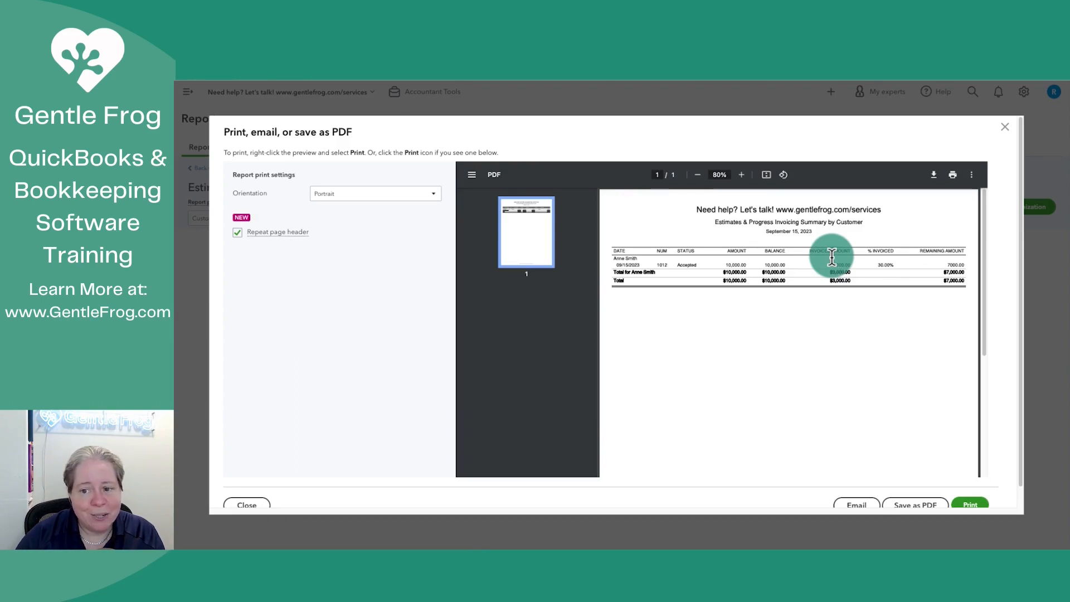
left_click(1002, 133)
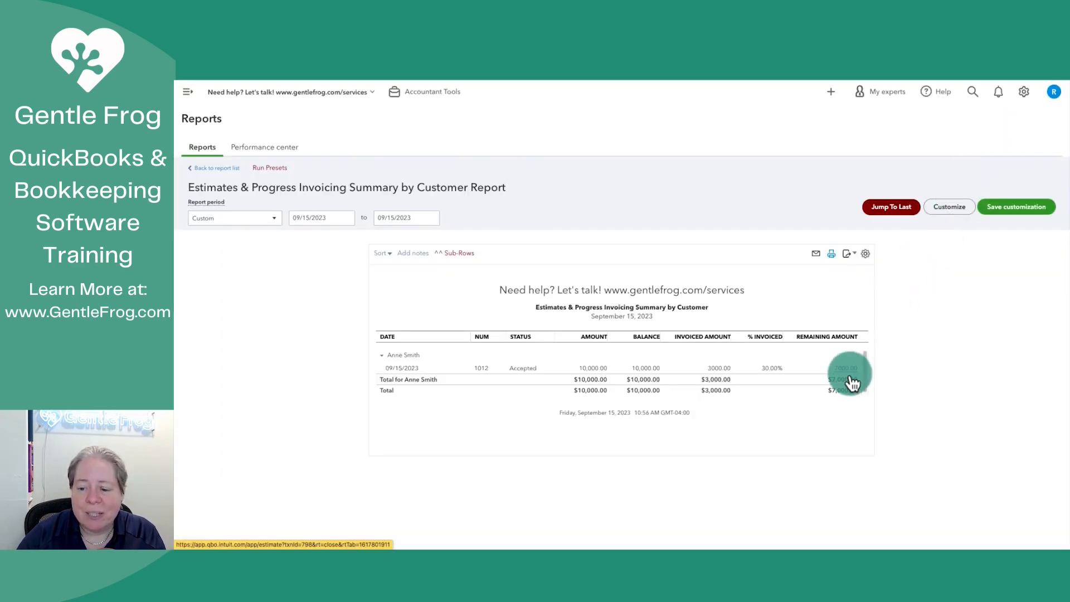
Step: Open the estimate behind the report's invoiced amount, check its linked transactions, and return to the report
left_click(719, 370)
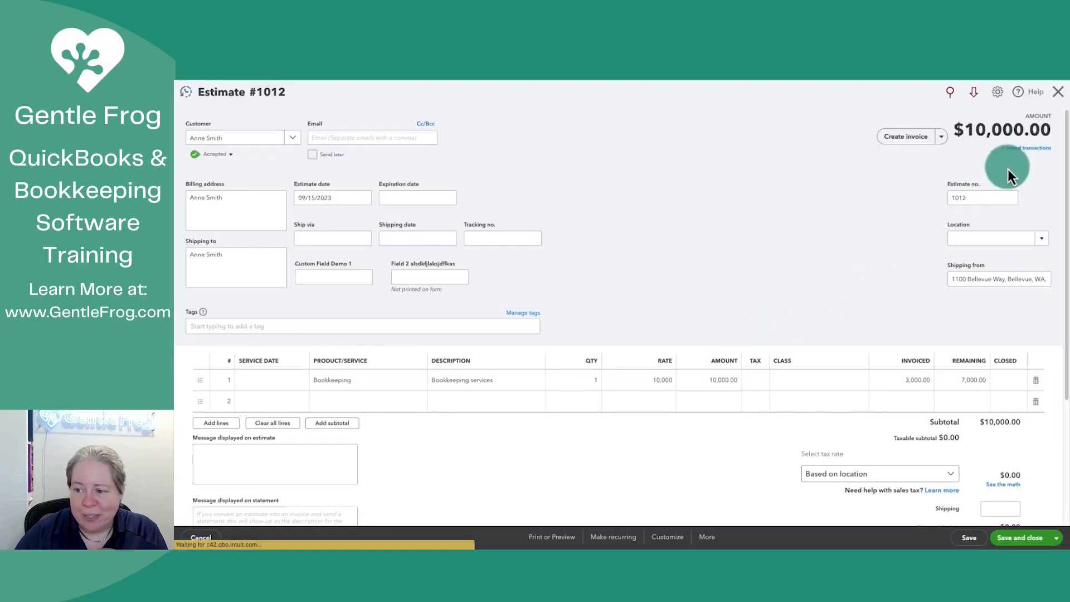
left_click(1030, 149)
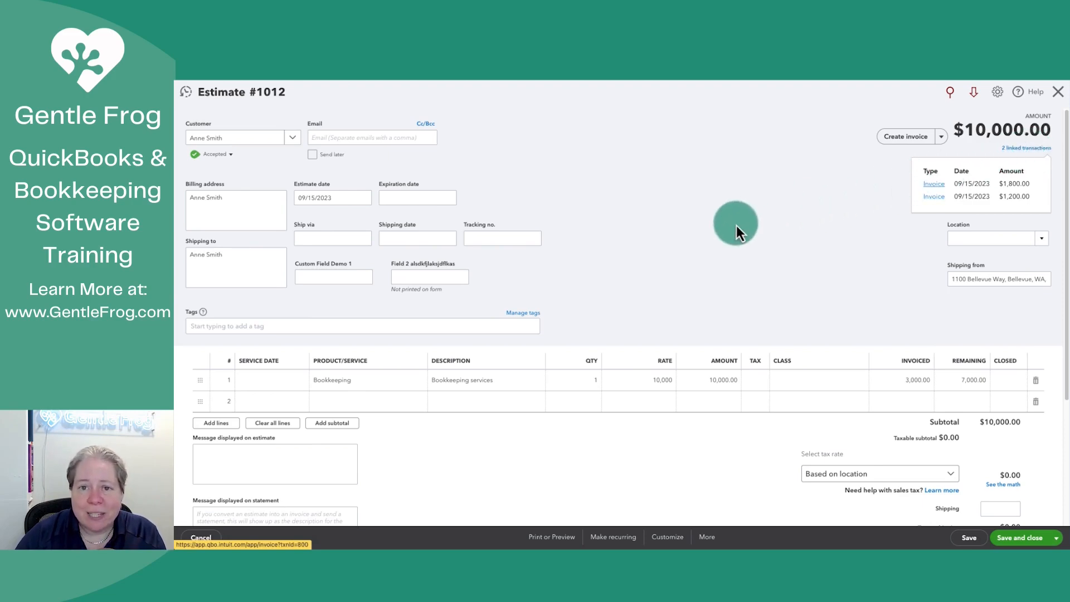
left_click(634, 179)
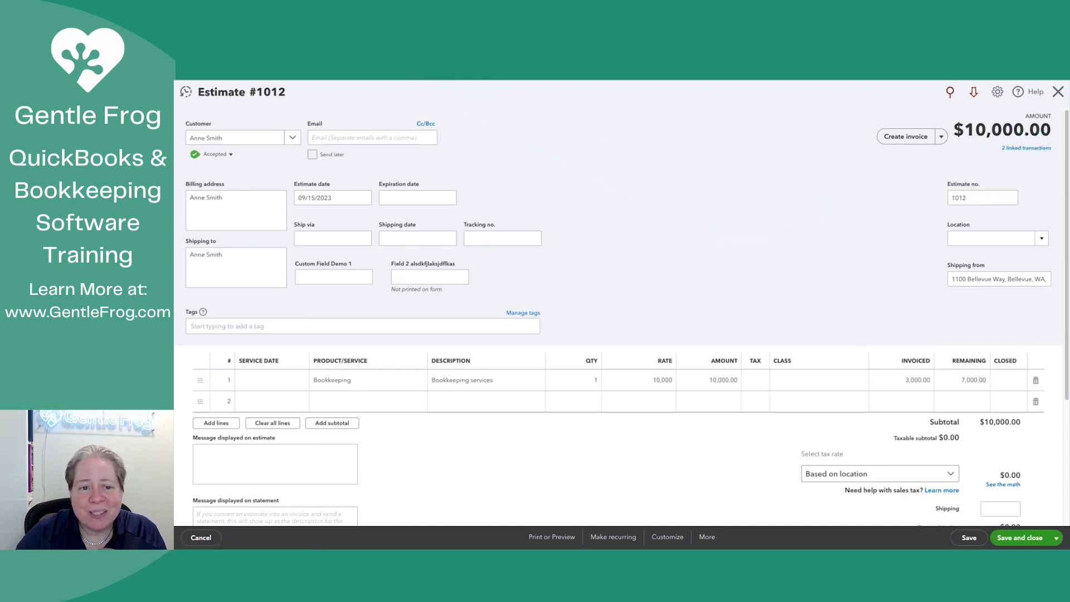
key("ctrl+Tab")
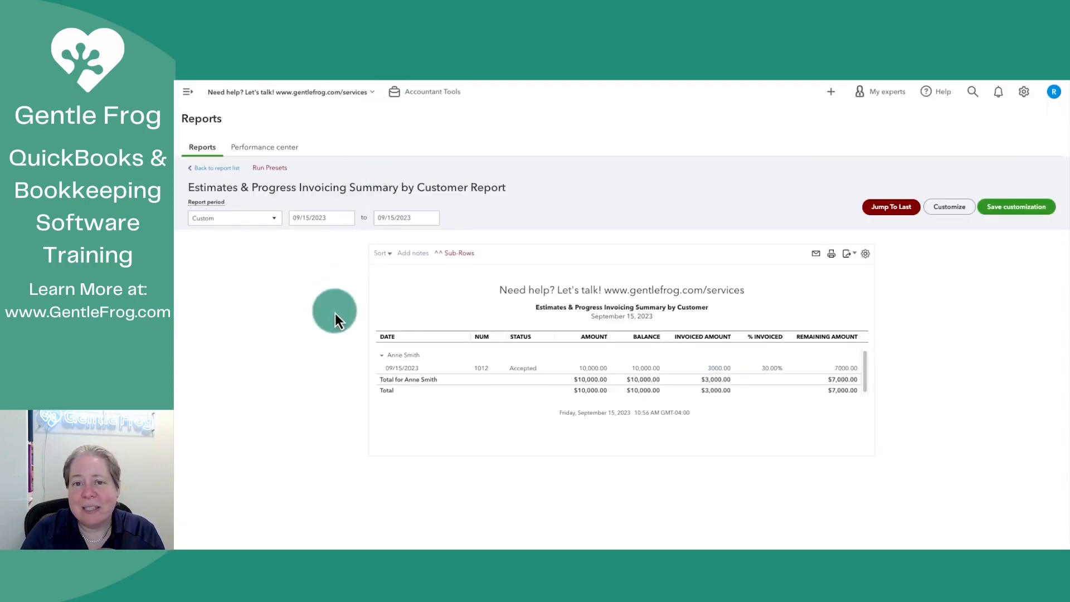